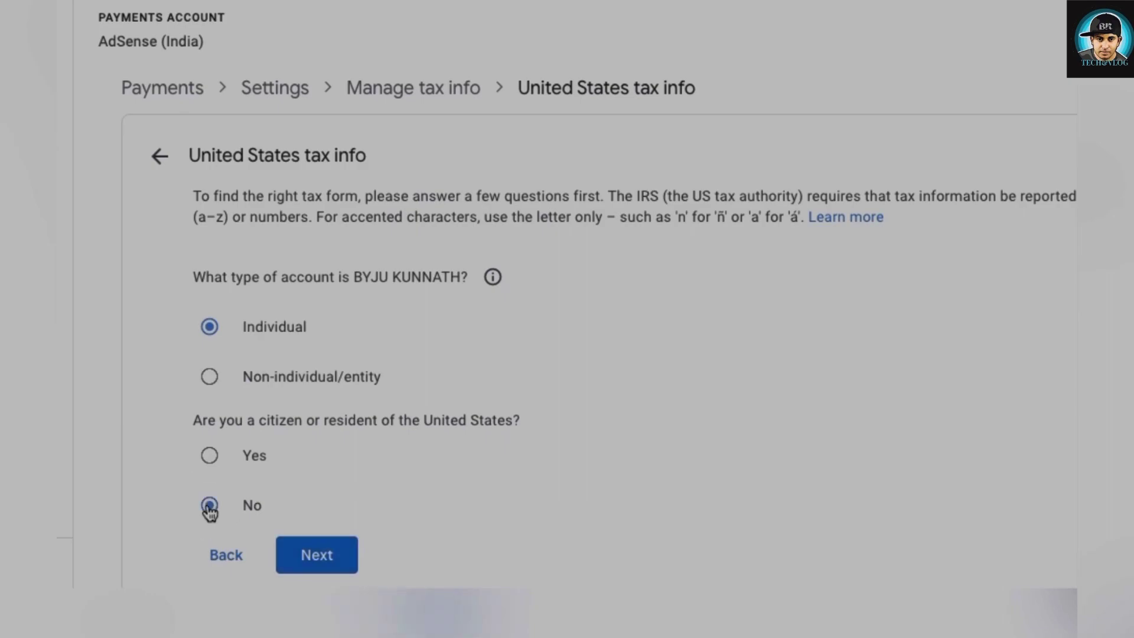
Step: Declare the account holder non-US, choose the W-8BEN form type, and start the W-8BEN form
left_click(324, 557)
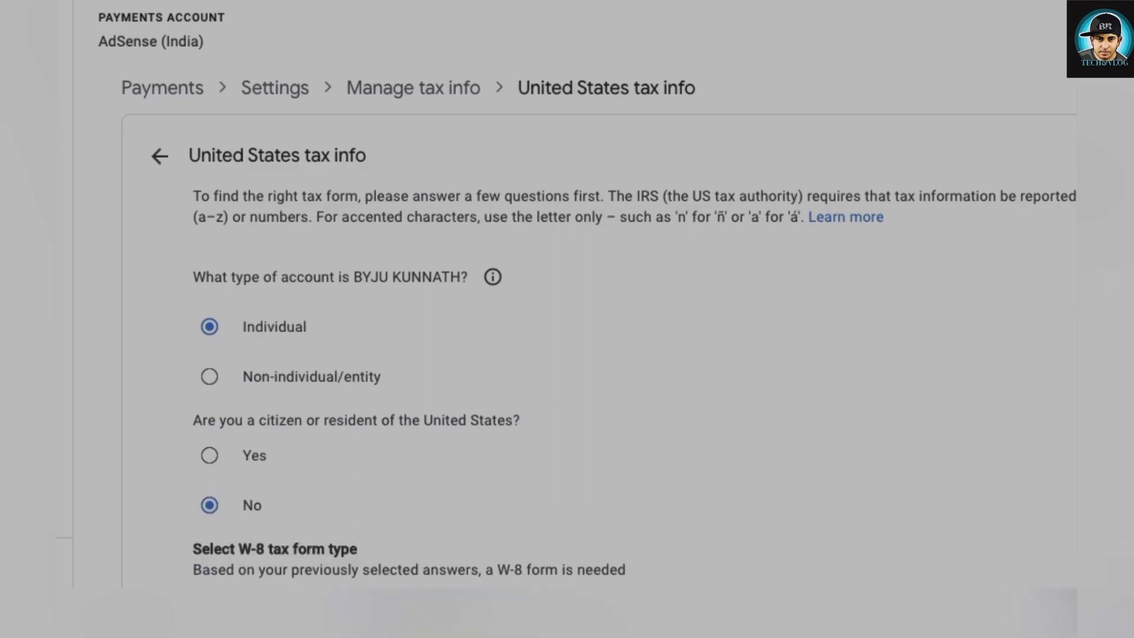
scroll(587, 295, "down", 3)
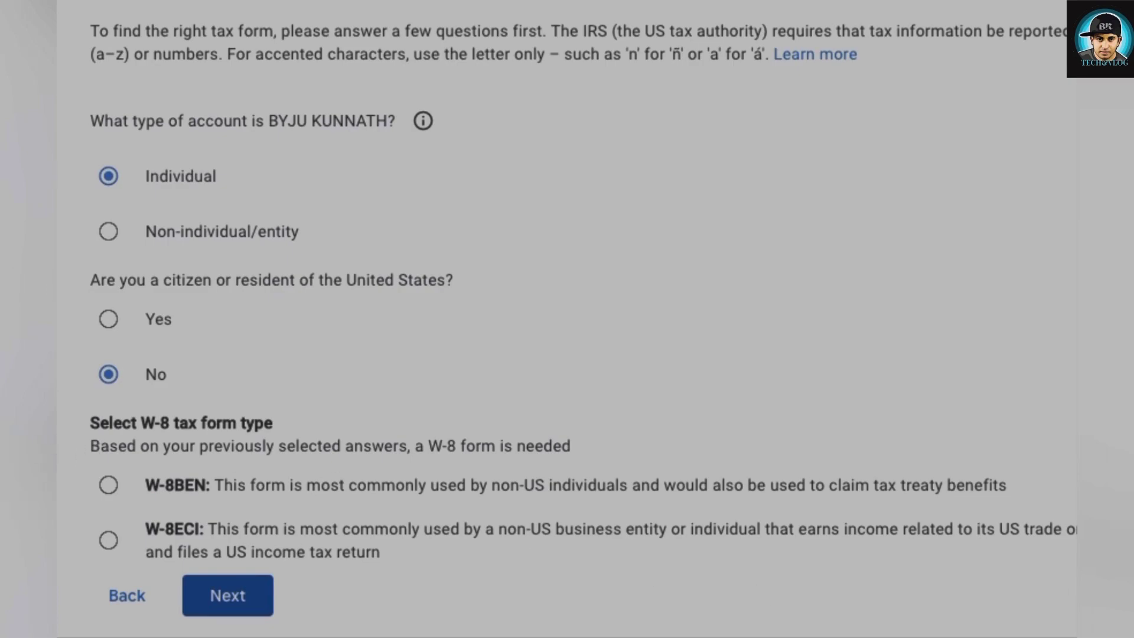
left_click(110, 487)
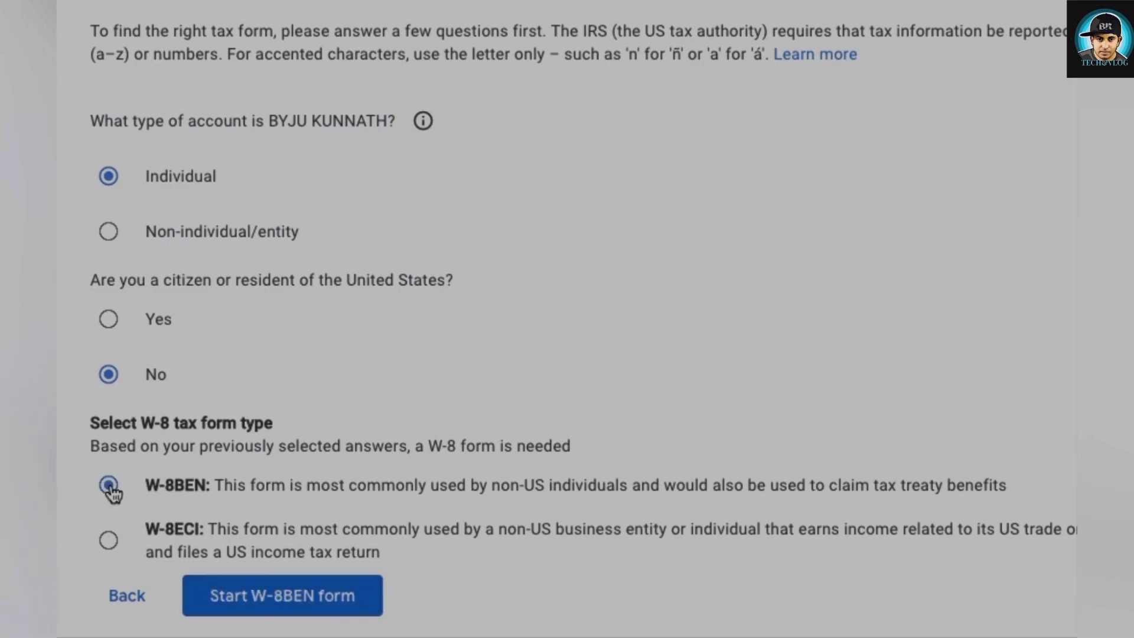
left_click(261, 601)
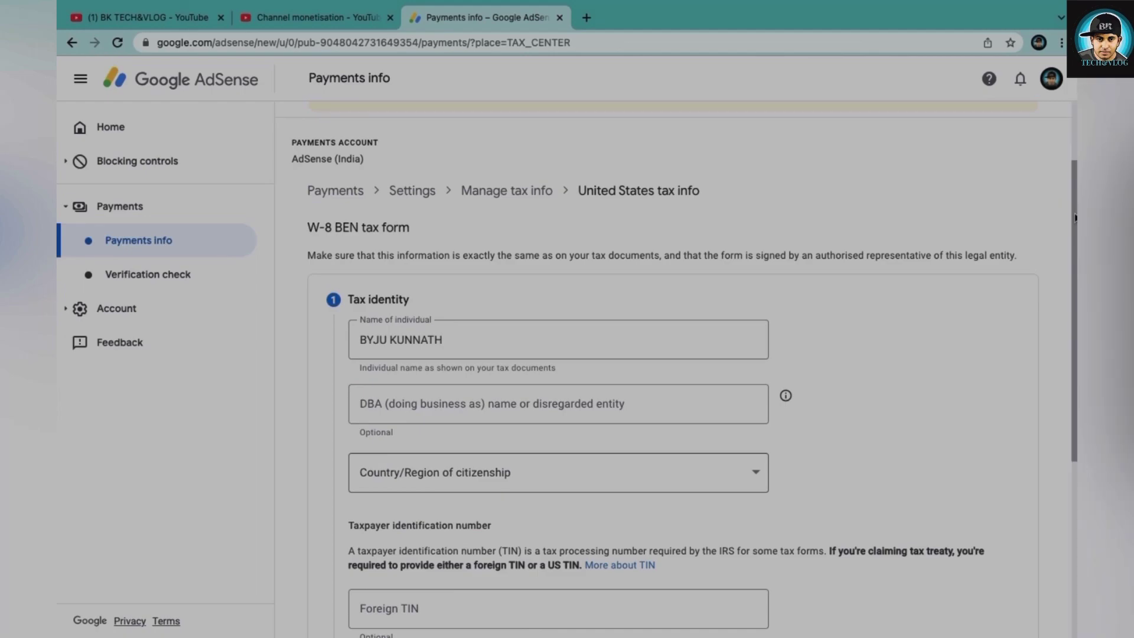
Step: Set India as the country of citizenship in the Tax identity step
left_click_drag(1075, 217, 1070, 286)
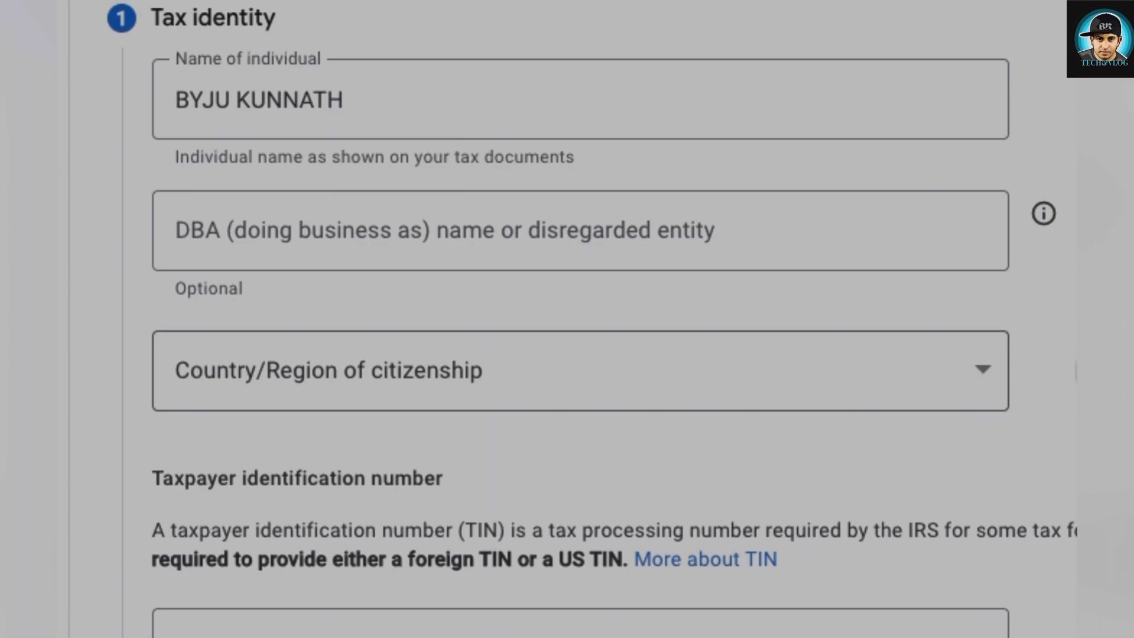
left_click(987, 363)
key("i")
key("n")
key("d")
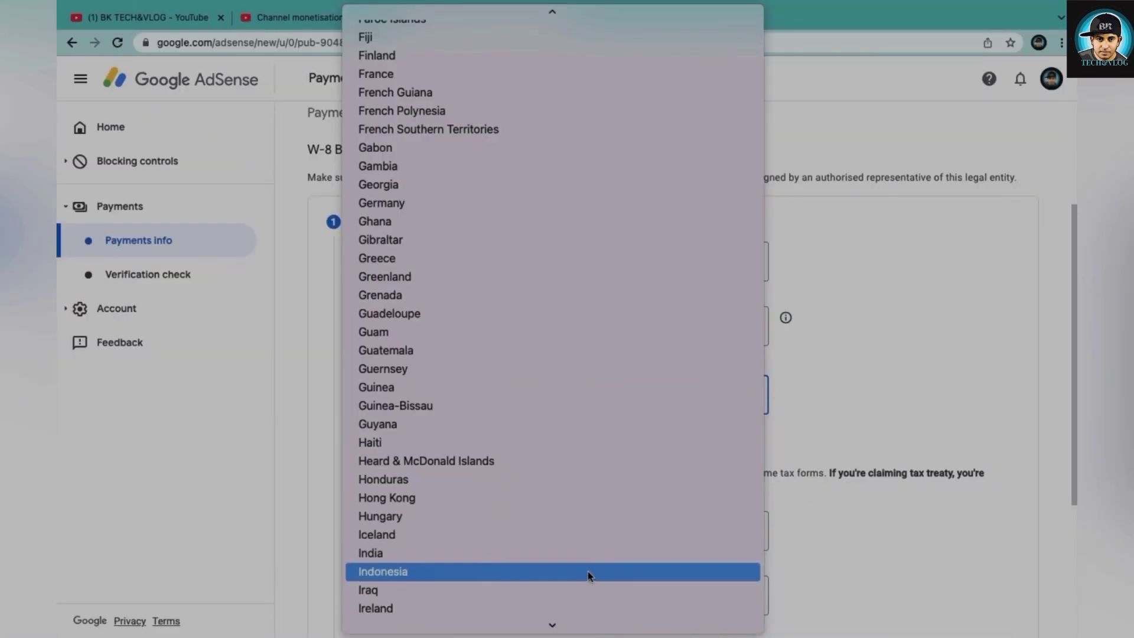
left_click(588, 555)
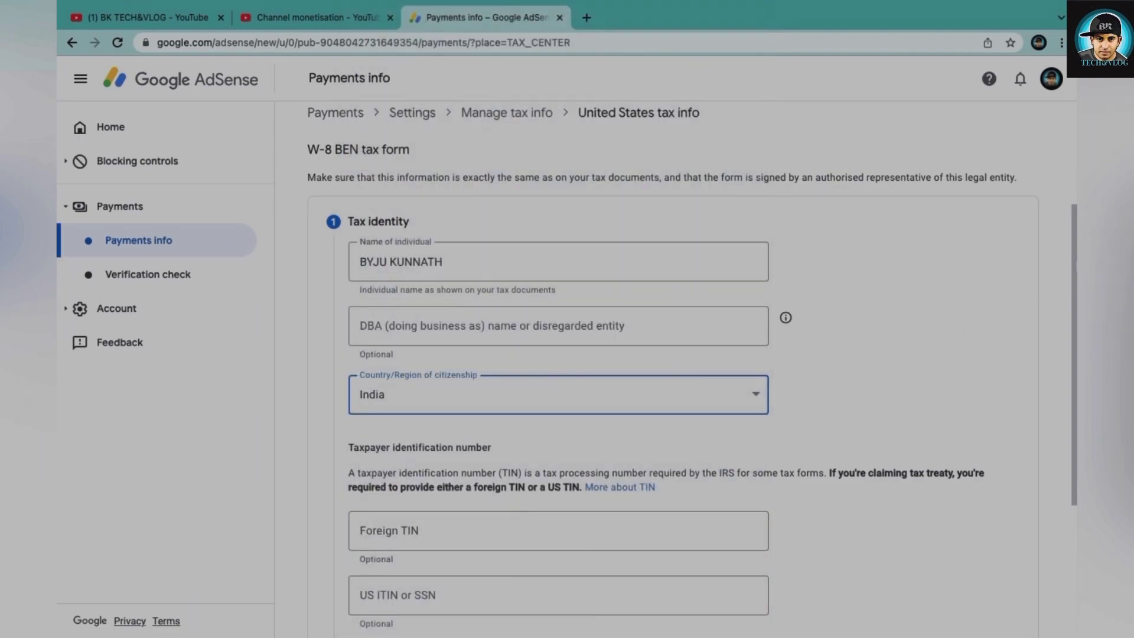
Step: Enter the foreign TIN in the Tax identity step
left_click_drag(1076, 269, 1070, 338)
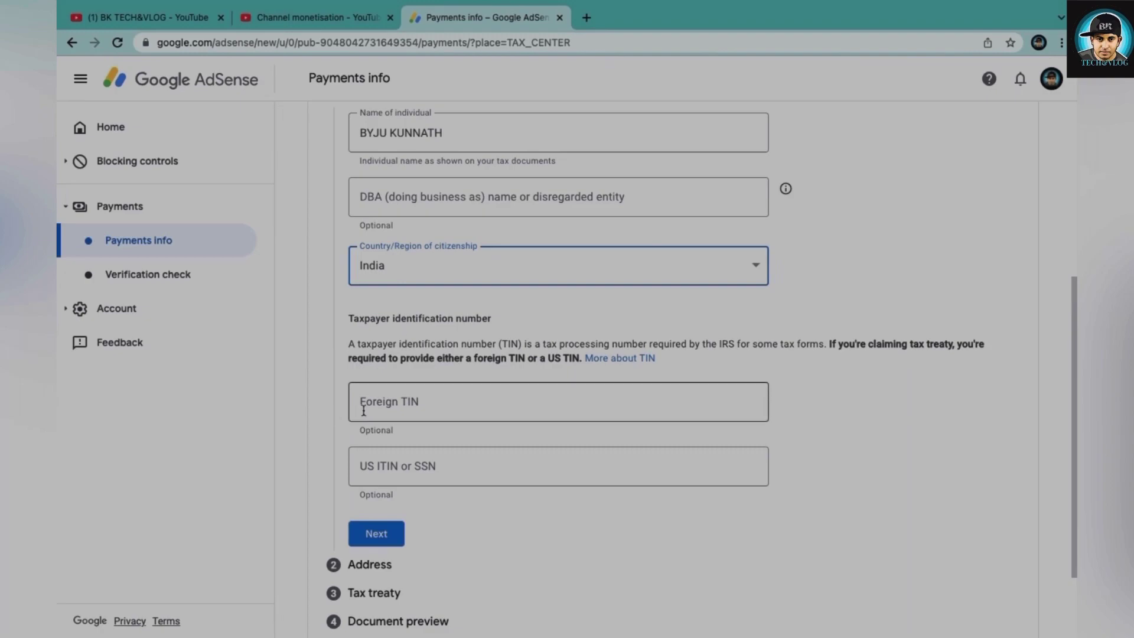
left_click(375, 403)
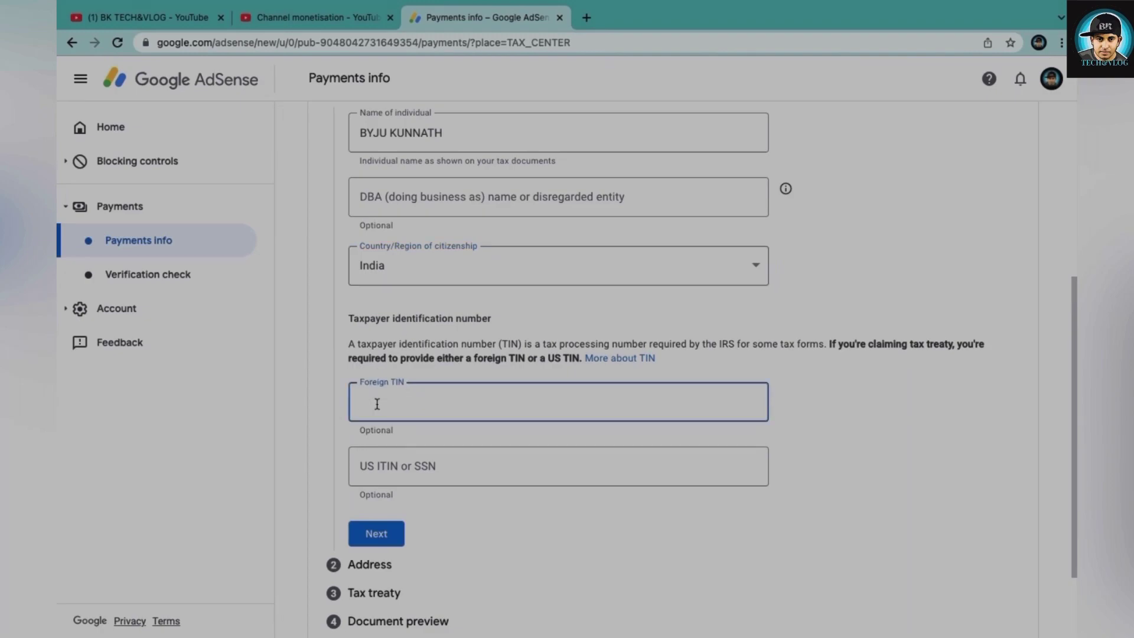
type("E")
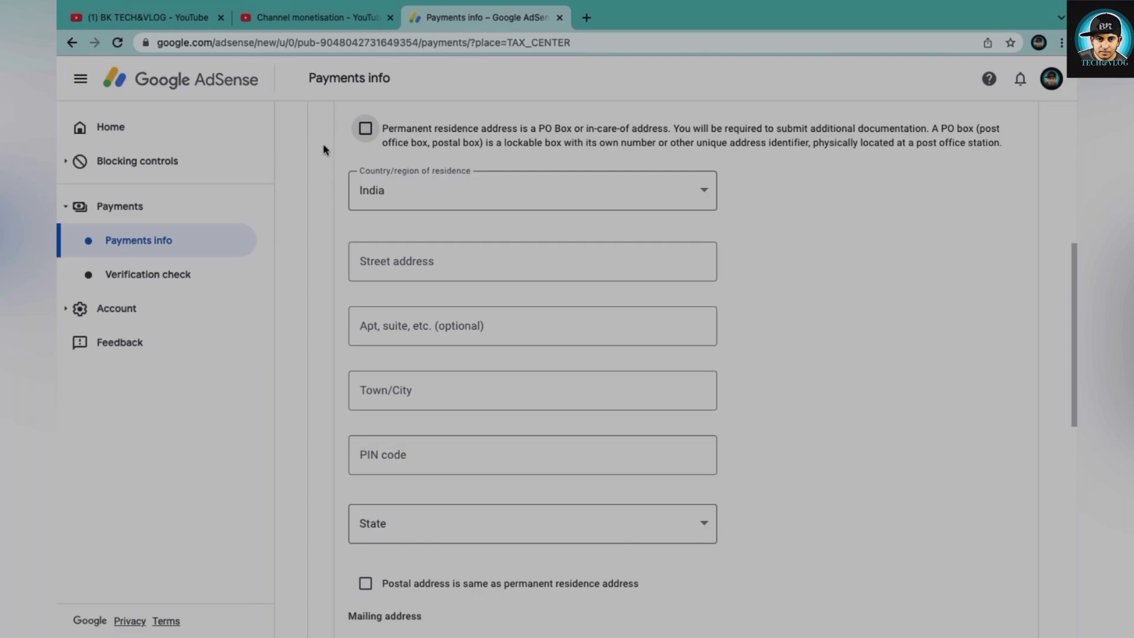
Step: Mark the residence address as a PO box, enter the street, and accept the suggested town, PIN and state
left_click(366, 130)
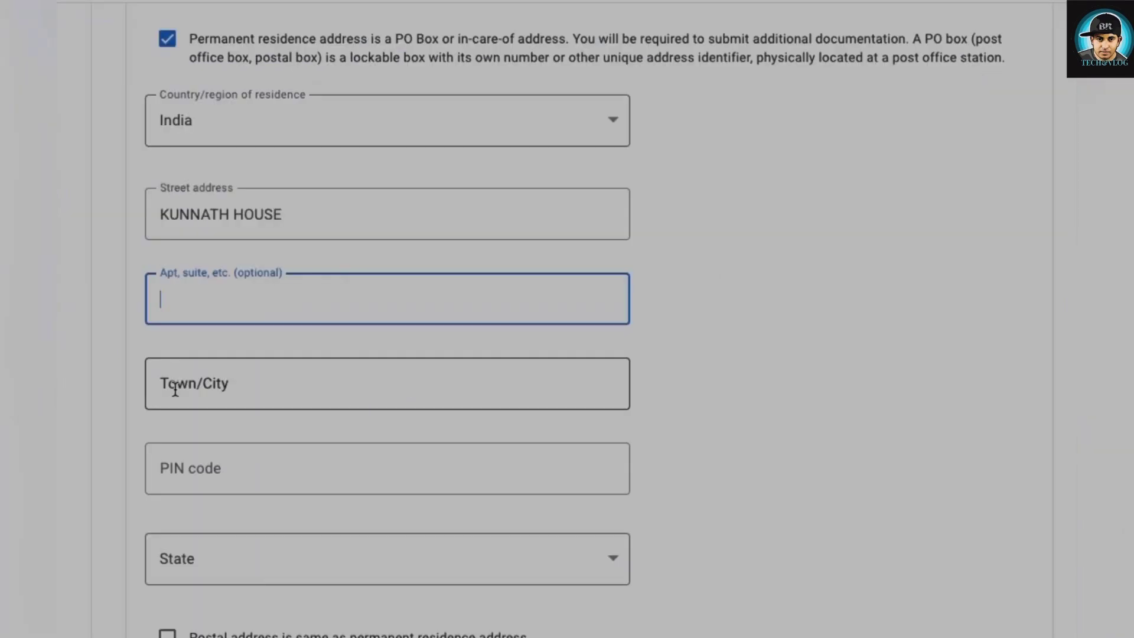
type("PO")
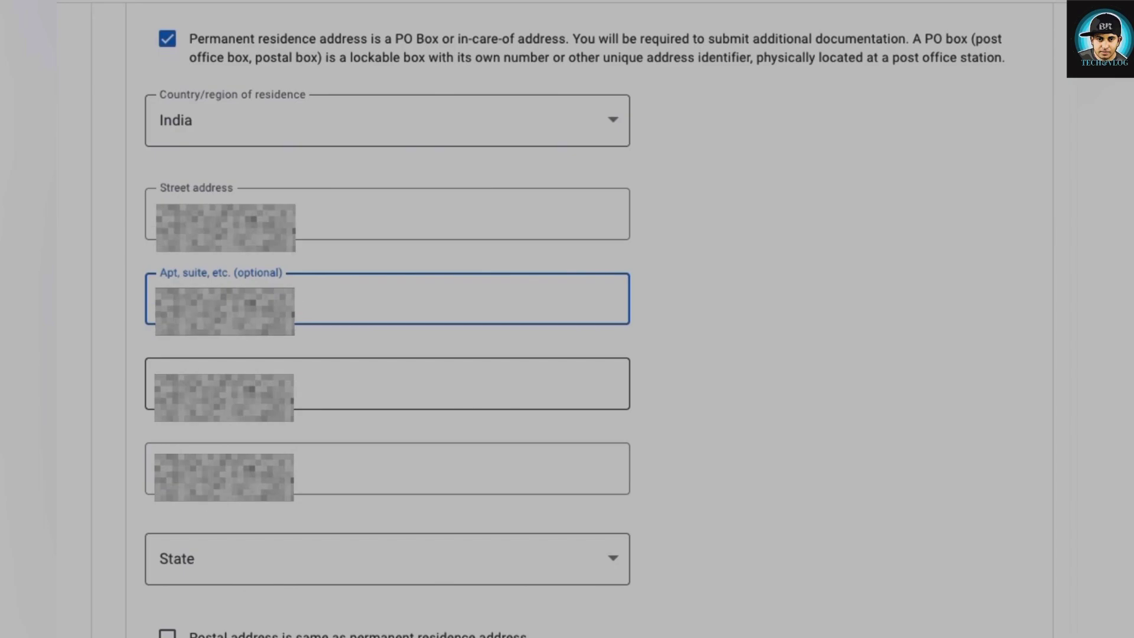
left_click(461, 384)
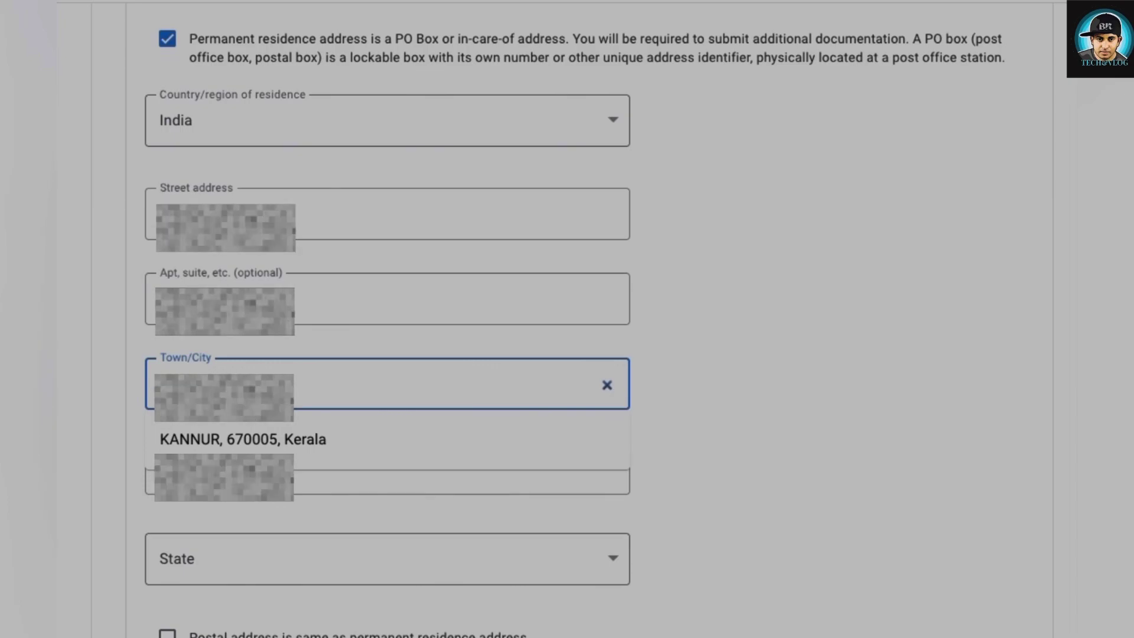
left_click(207, 440)
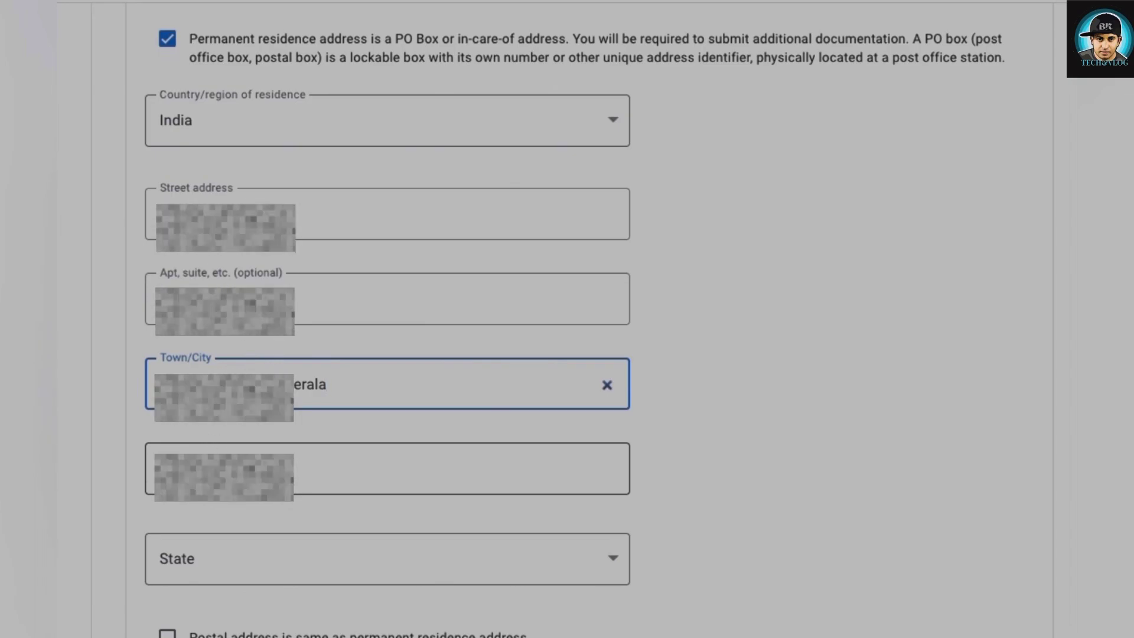
left_click(200, 468)
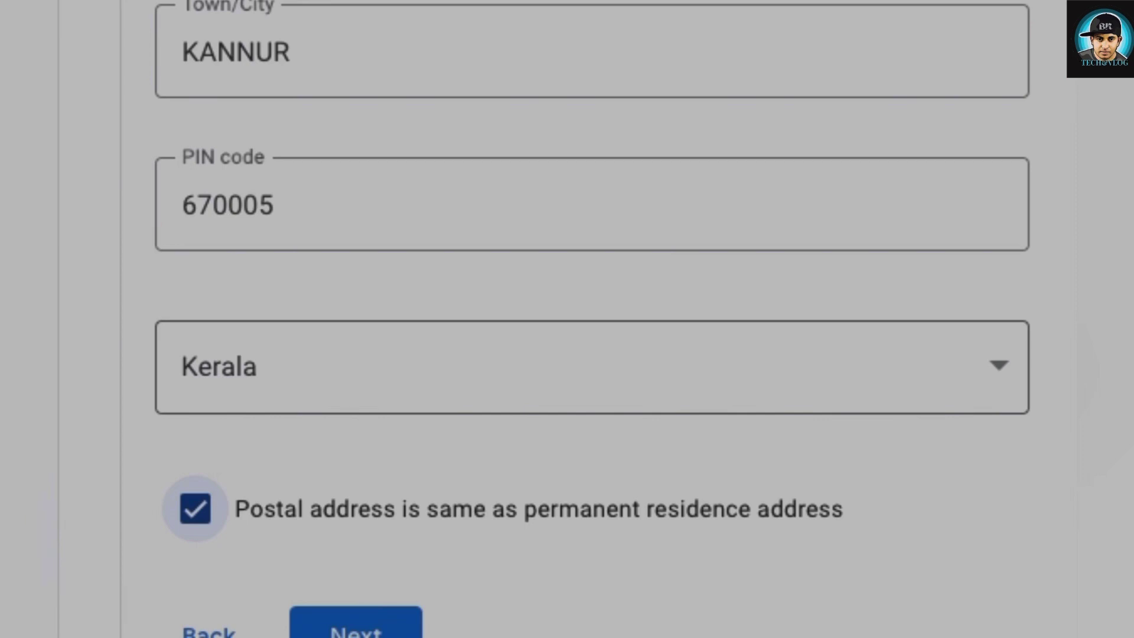
scroll(590, 319, "down", 5)
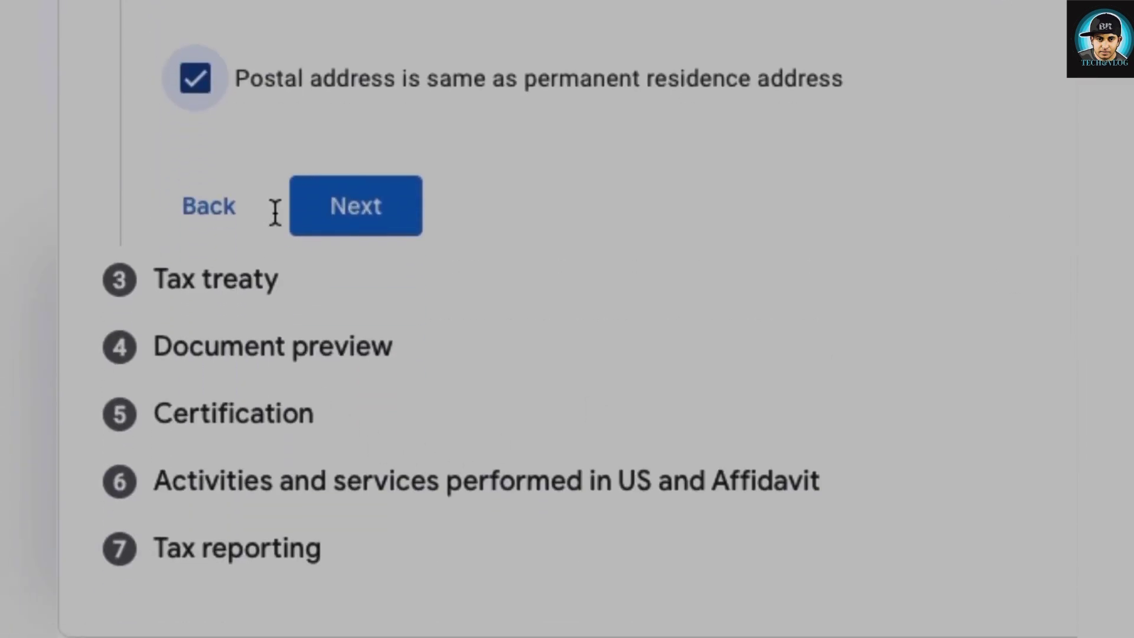
Step: Save the address and claim a reduced withholding rate under the tax treaty
left_click(357, 206)
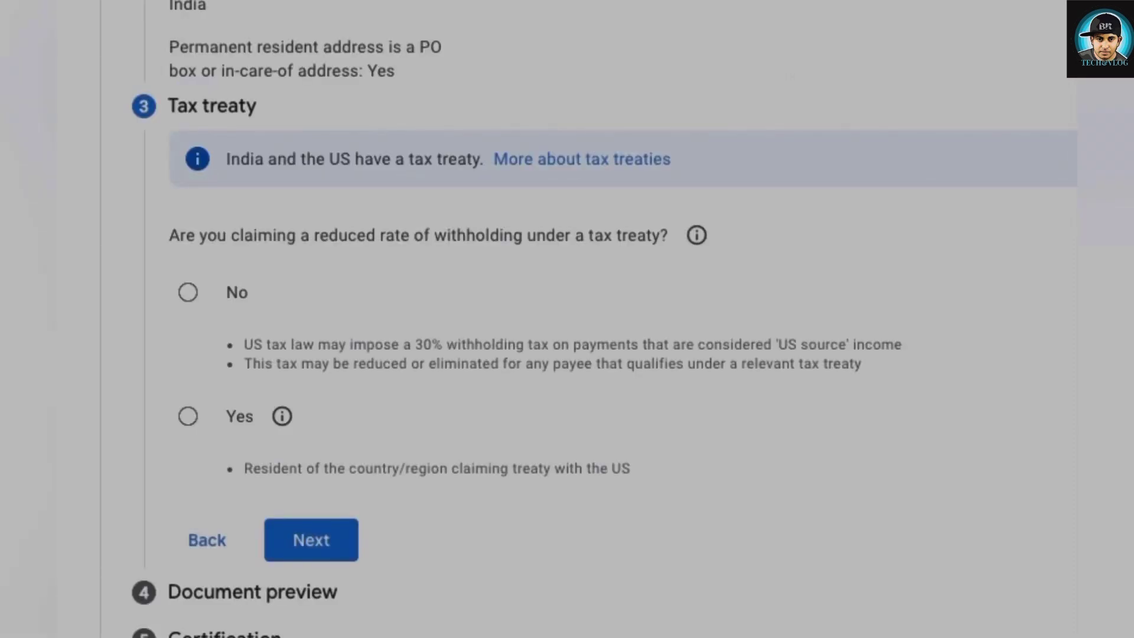
left_click(188, 417)
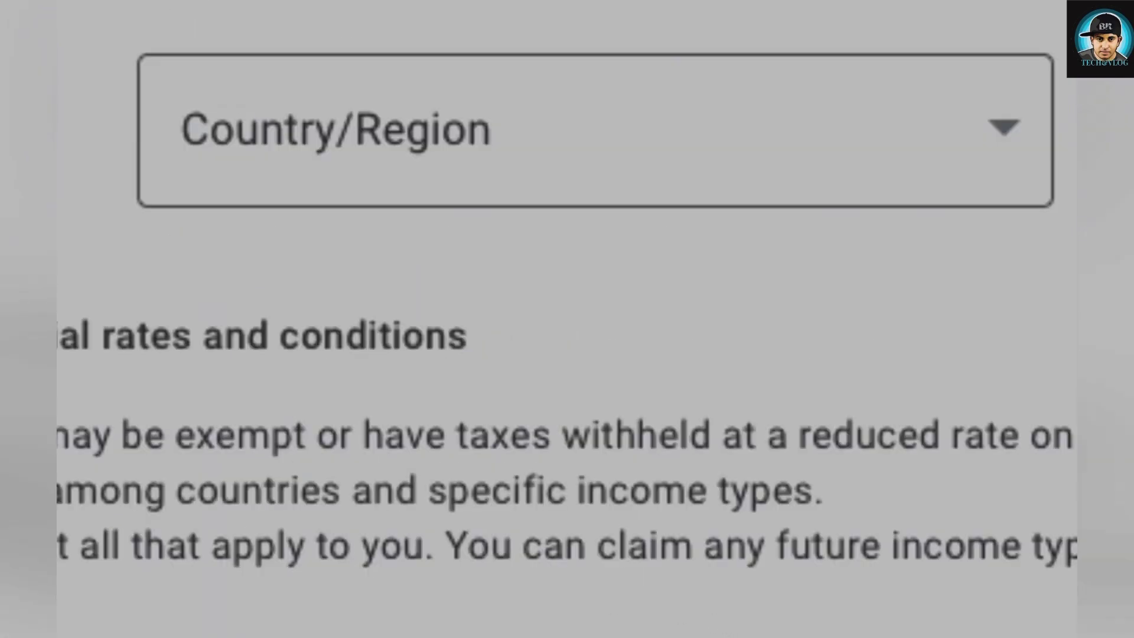
left_click(1012, 128)
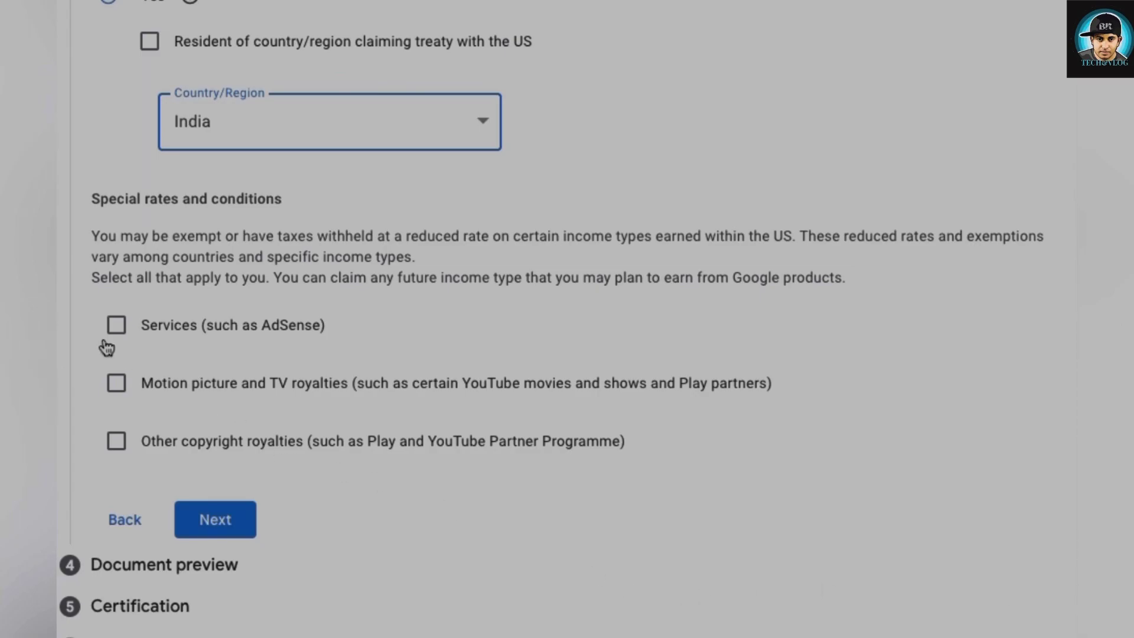
Step: Claim Services treaty benefits under Article 7 paragraph 1 at 0%, certifying the treaty terms
left_click(117, 327)
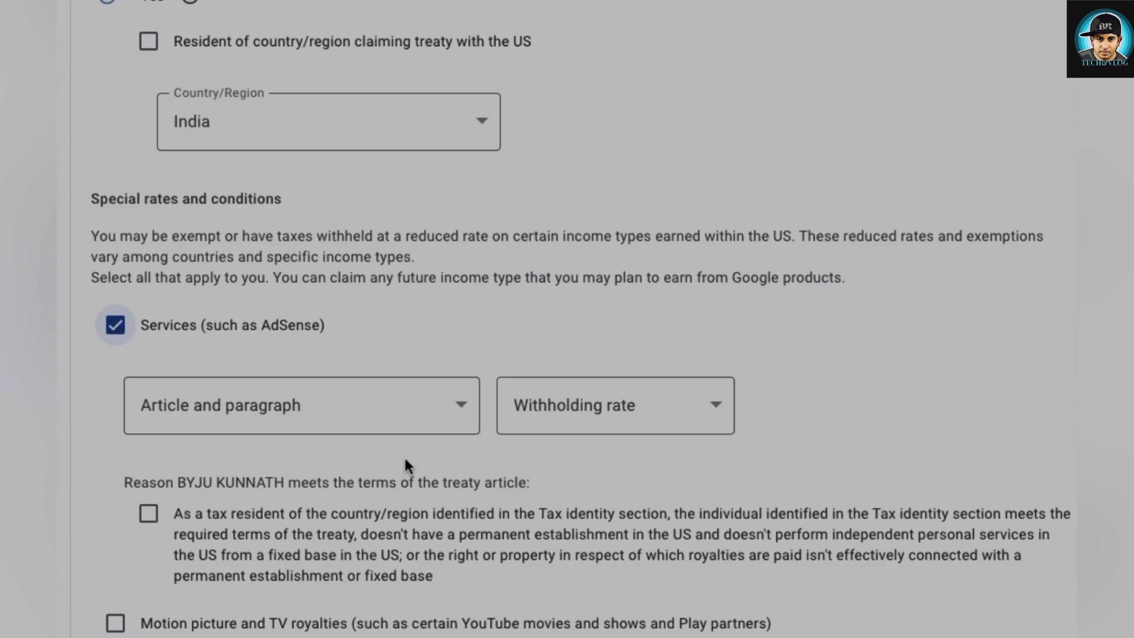
left_click(462, 407)
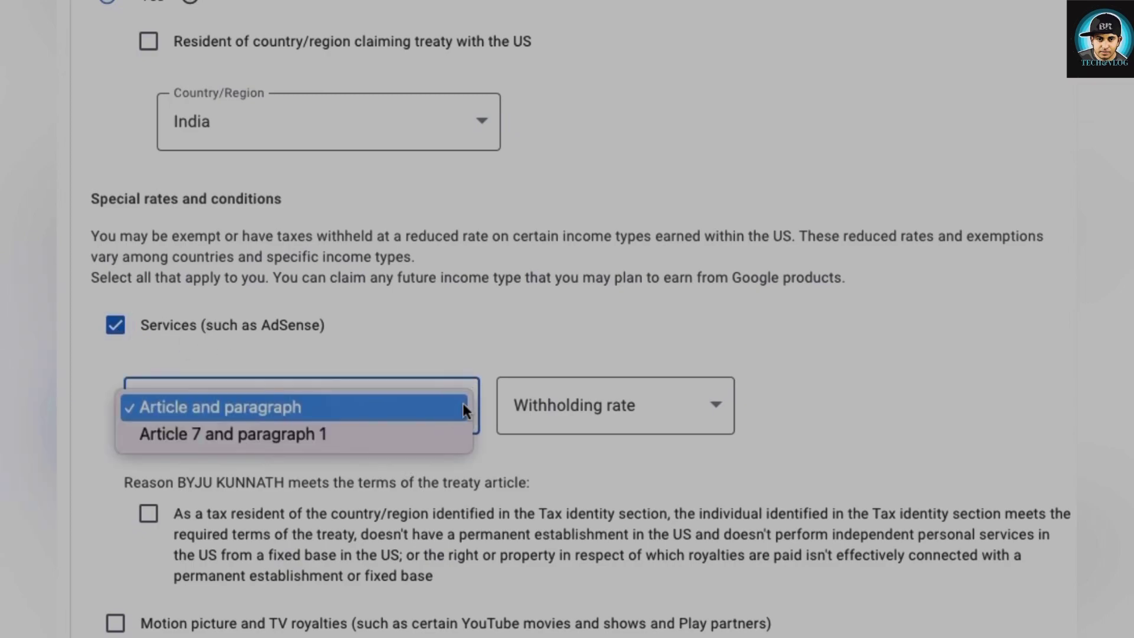
left_click(413, 438)
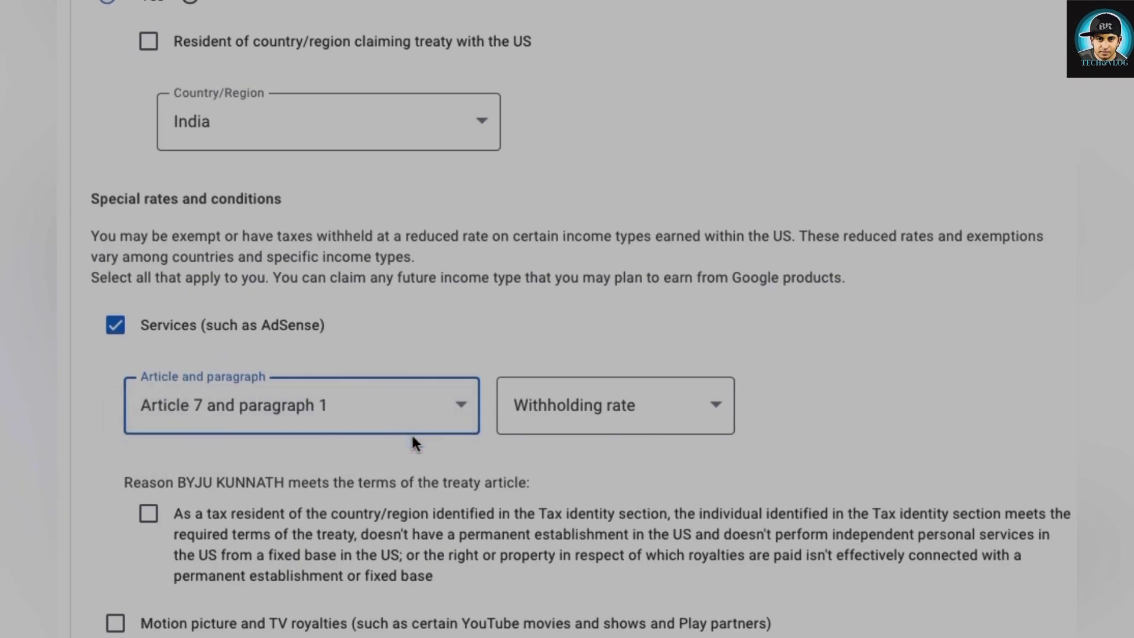
left_click(722, 405)
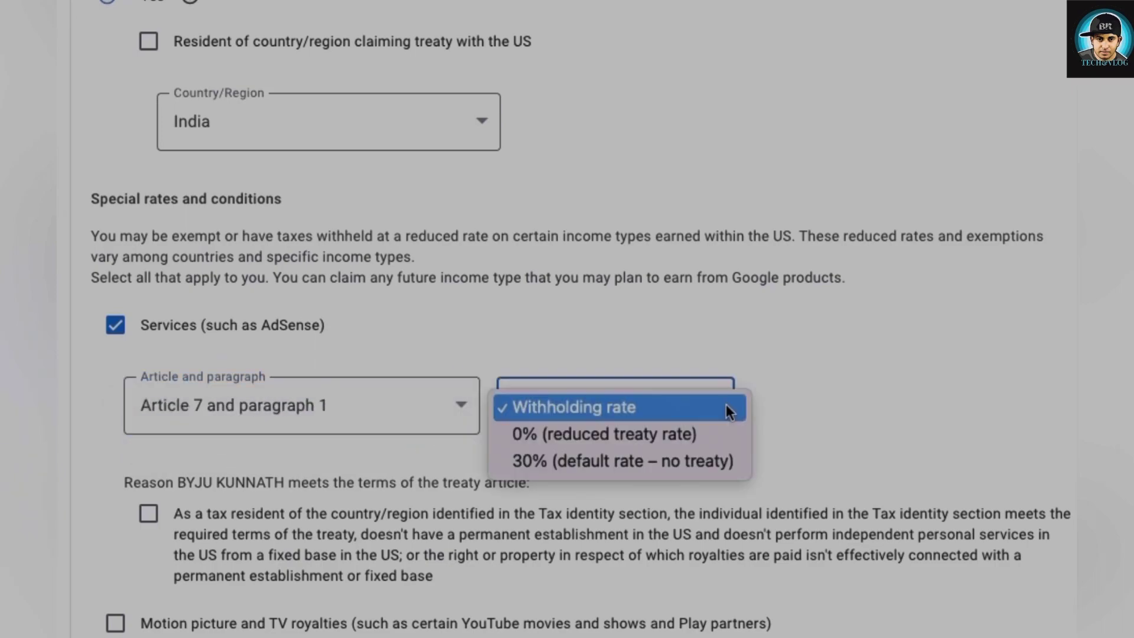
left_click(708, 434)
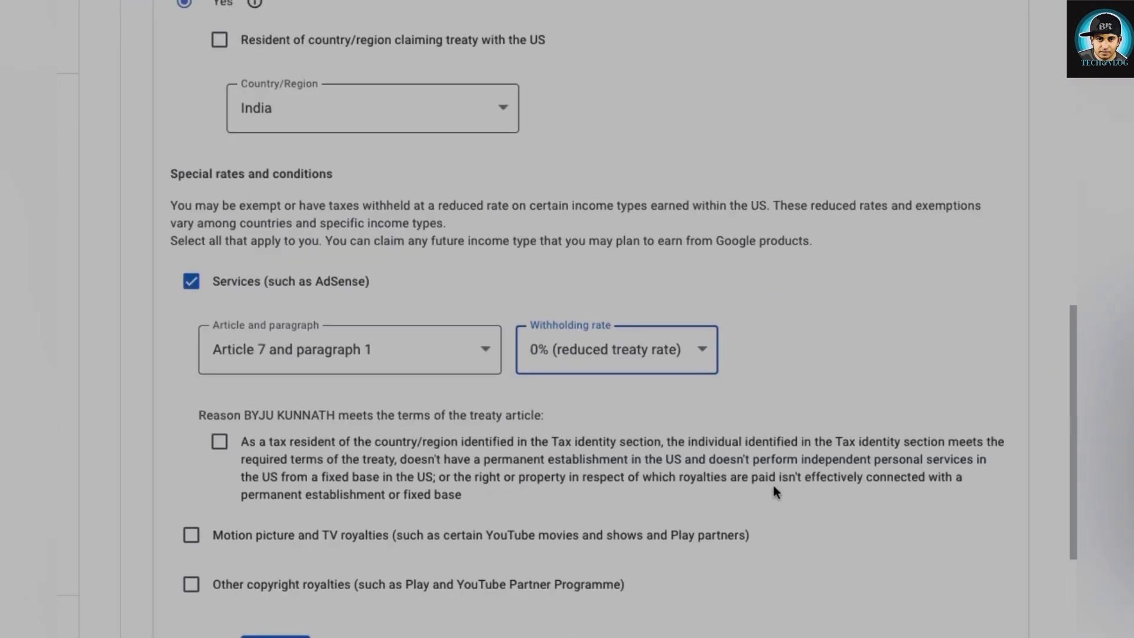
left_click(219, 443)
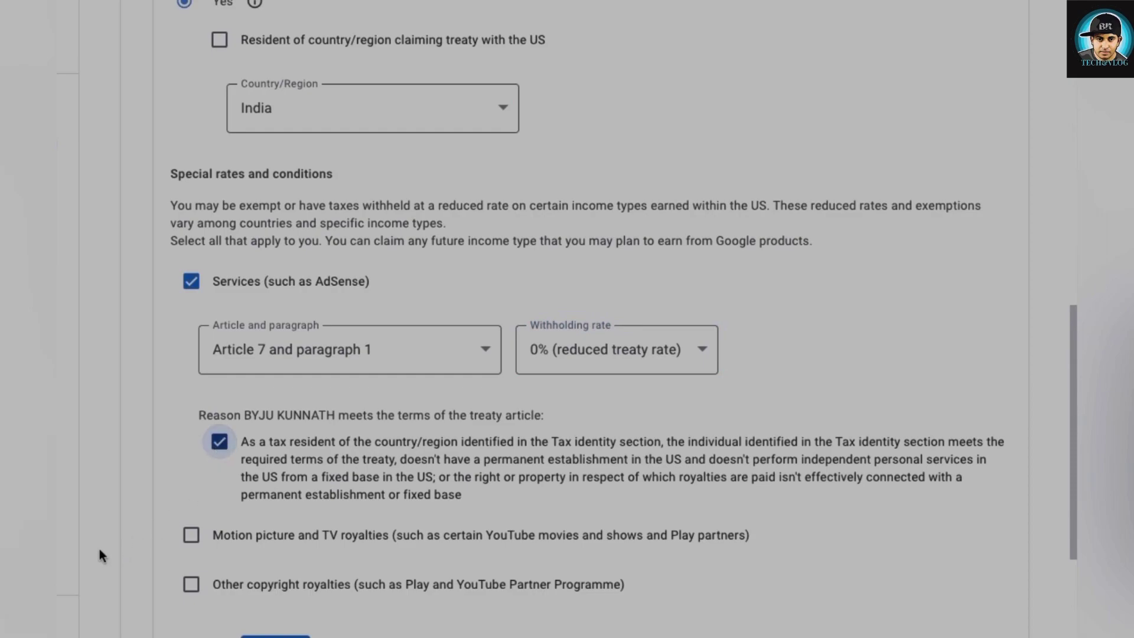
Step: Claim Article 12 paragraph 2A II at 15% for Motion picture royalties, certifying its terms
left_click(192, 536)
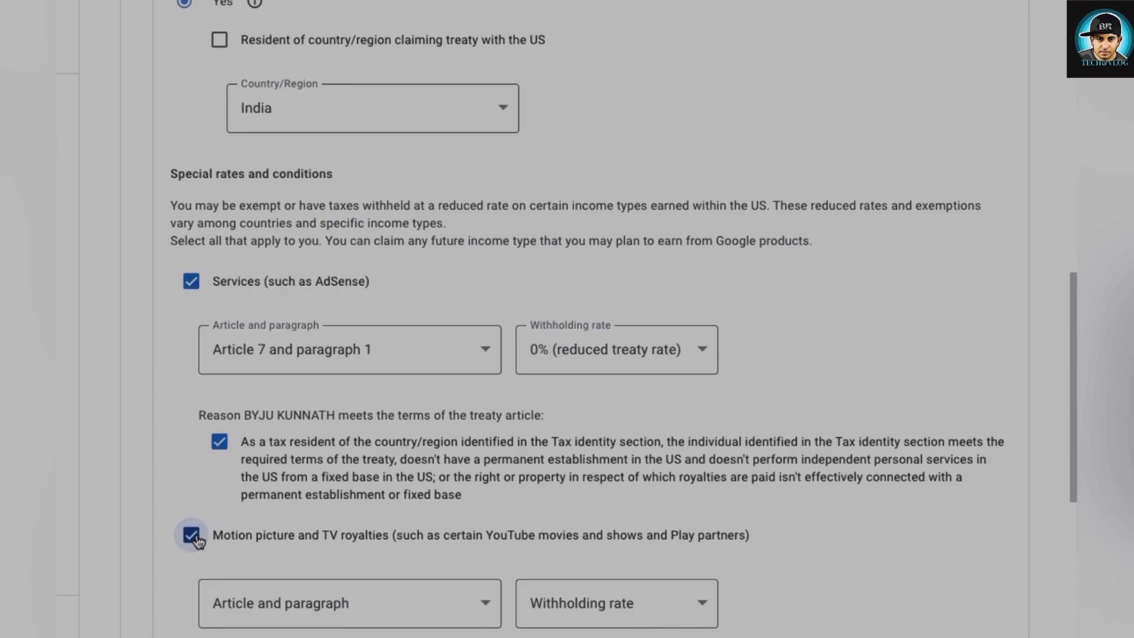
scroll(1068, 494, "down", 4)
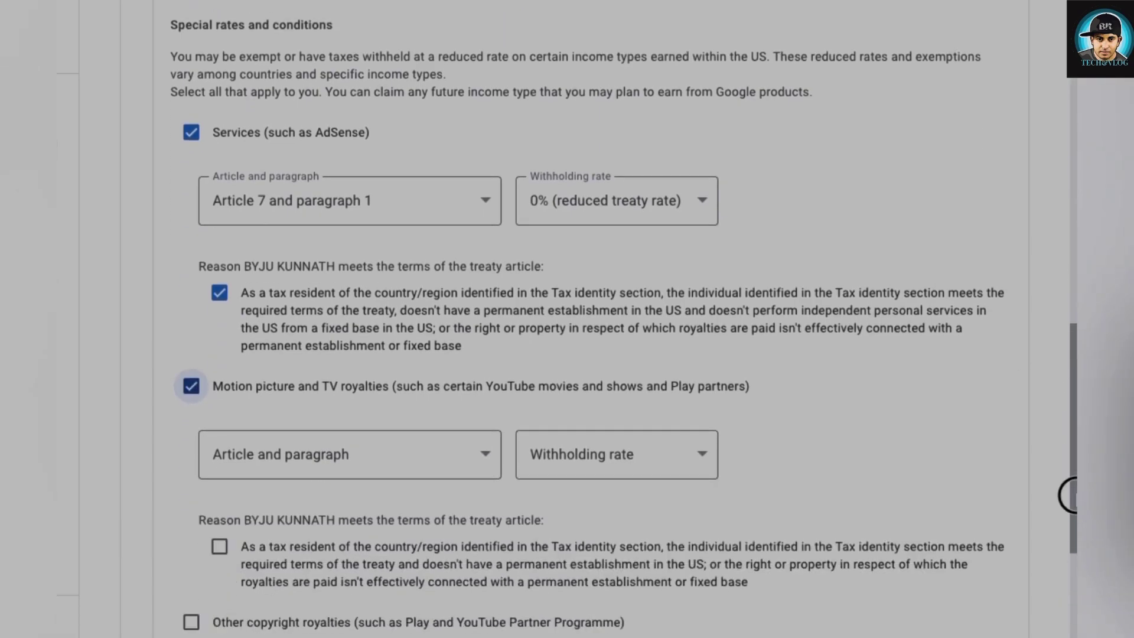
left_click(476, 368)
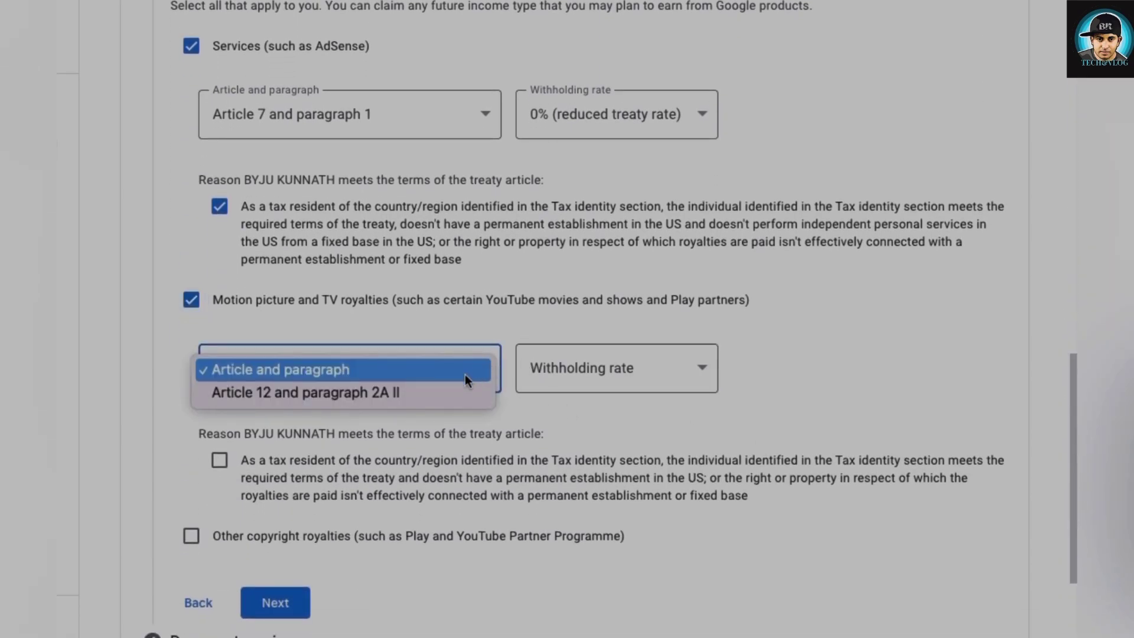
left_click(409, 393)
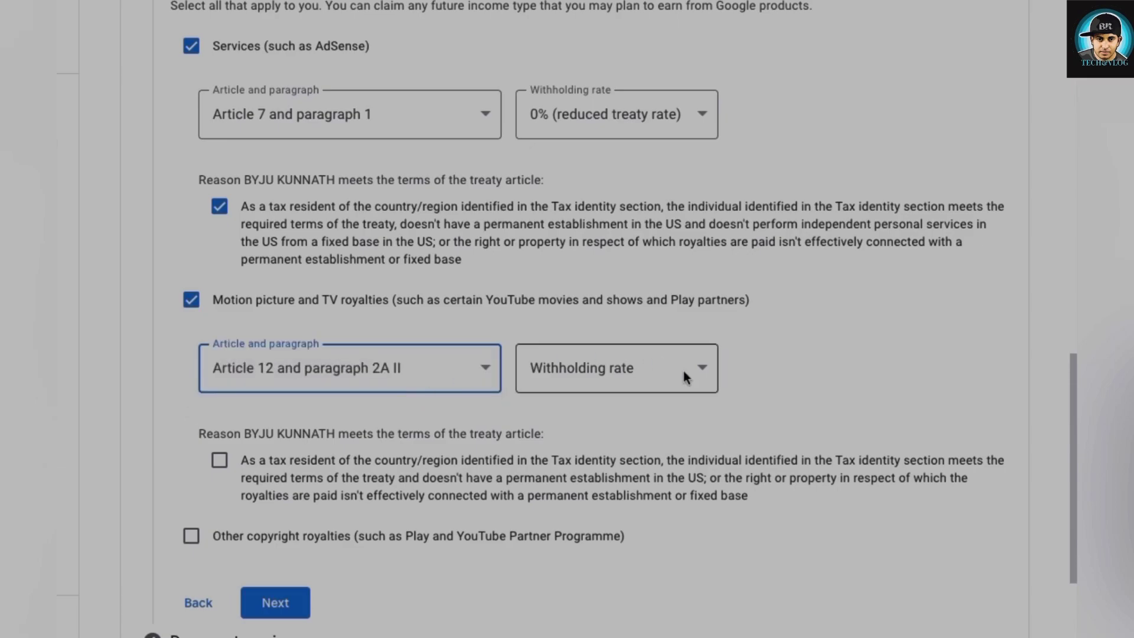
left_click(703, 366)
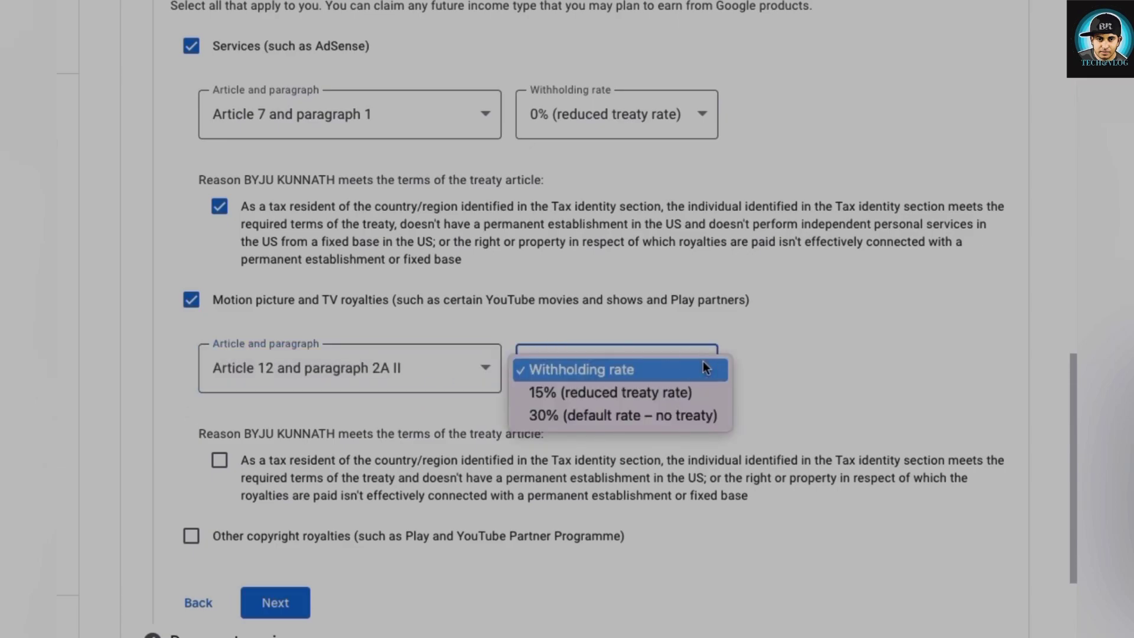
left_click(692, 391)
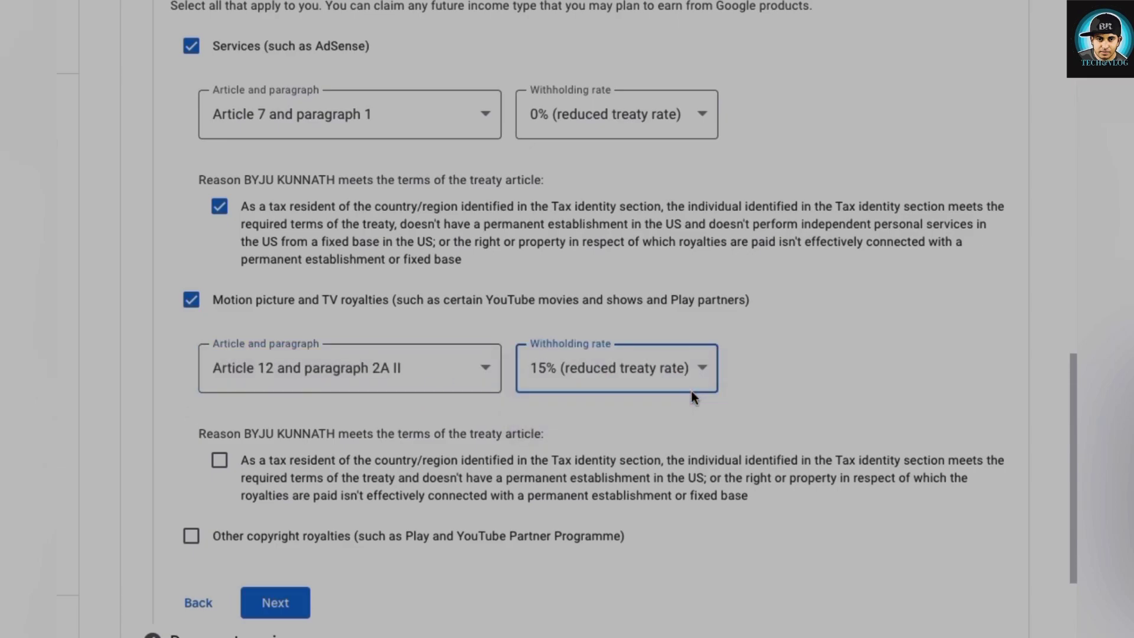
left_click_drag(1073, 418, 1072, 474)
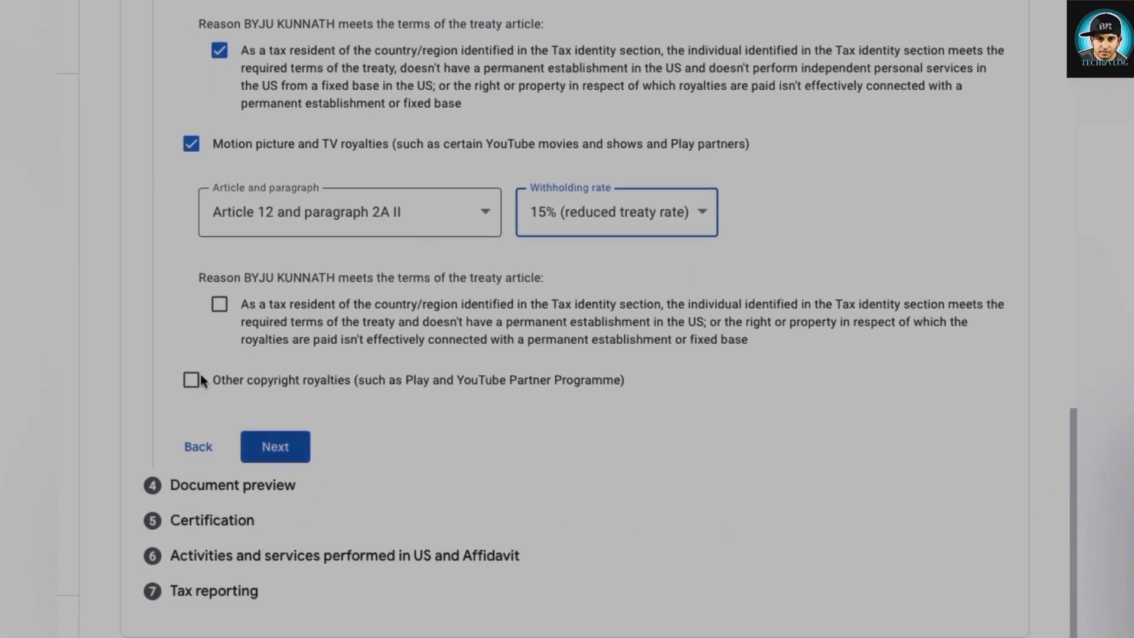
left_click(219, 305)
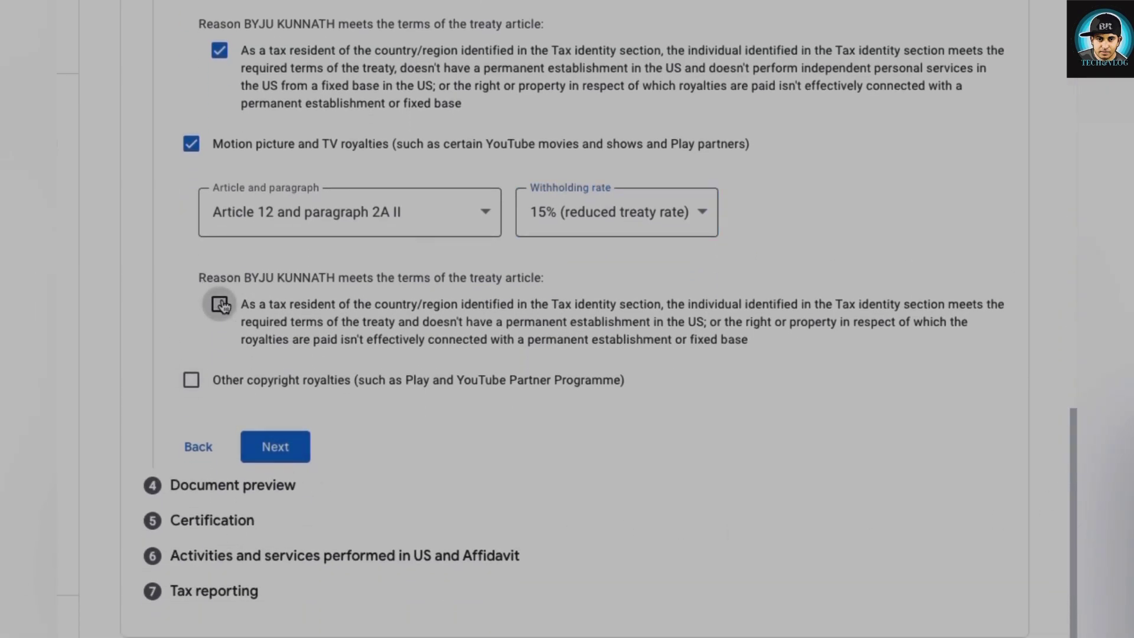
Step: Claim Article 12 paragraph 2A II at 15% for Other copyright royalties
left_click(192, 381)
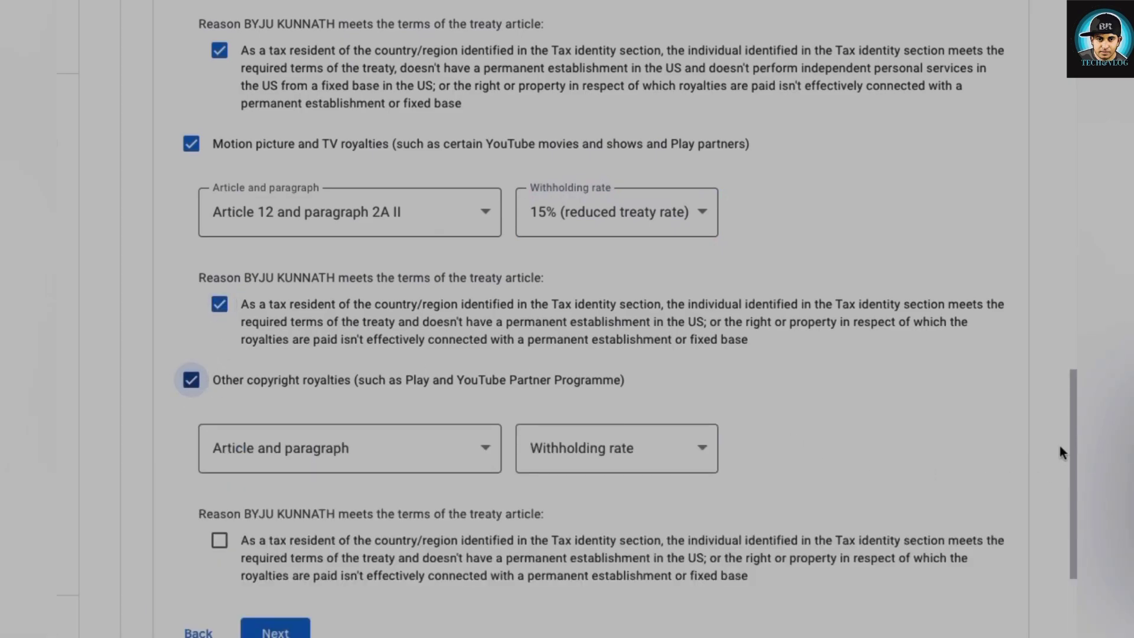
left_click(486, 448)
left_click(422, 473)
left_click(703, 447)
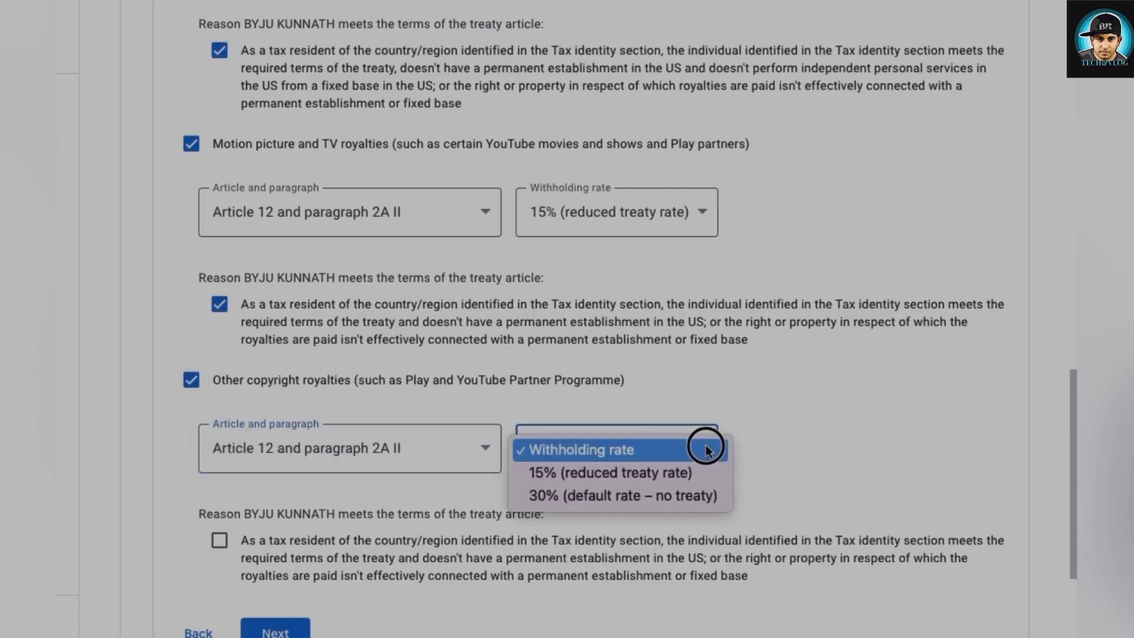
left_click(662, 474)
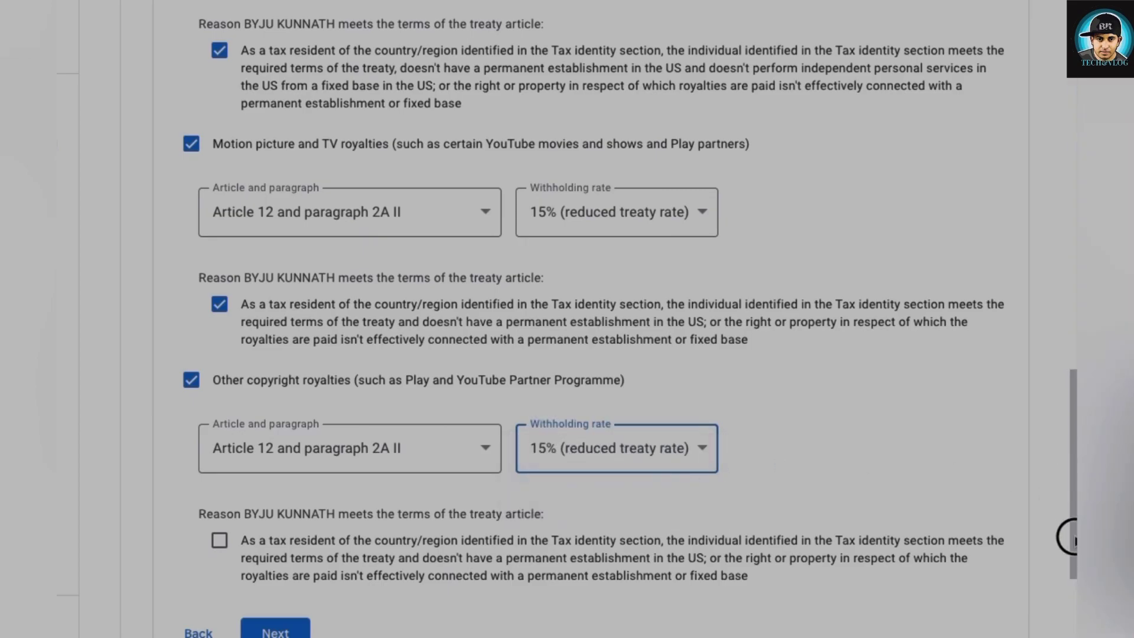
scroll(1067, 518, "down", 3)
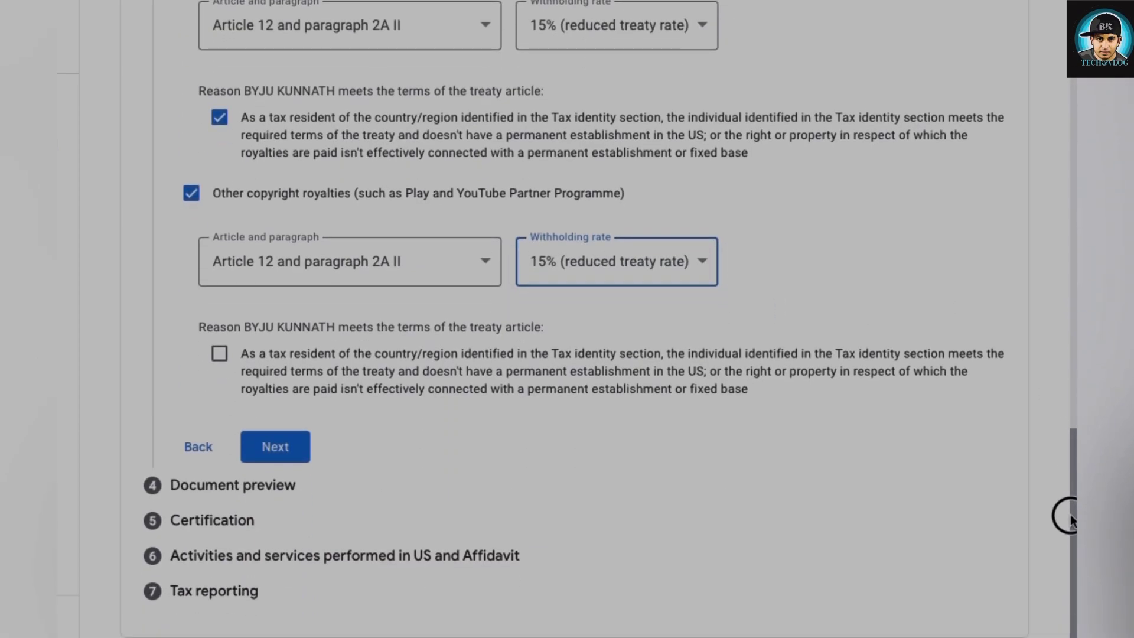
Step: Certify the copyright treaty terms, confirm the four generated documents were reviewed, and proceed to Certification
left_click(220, 354)
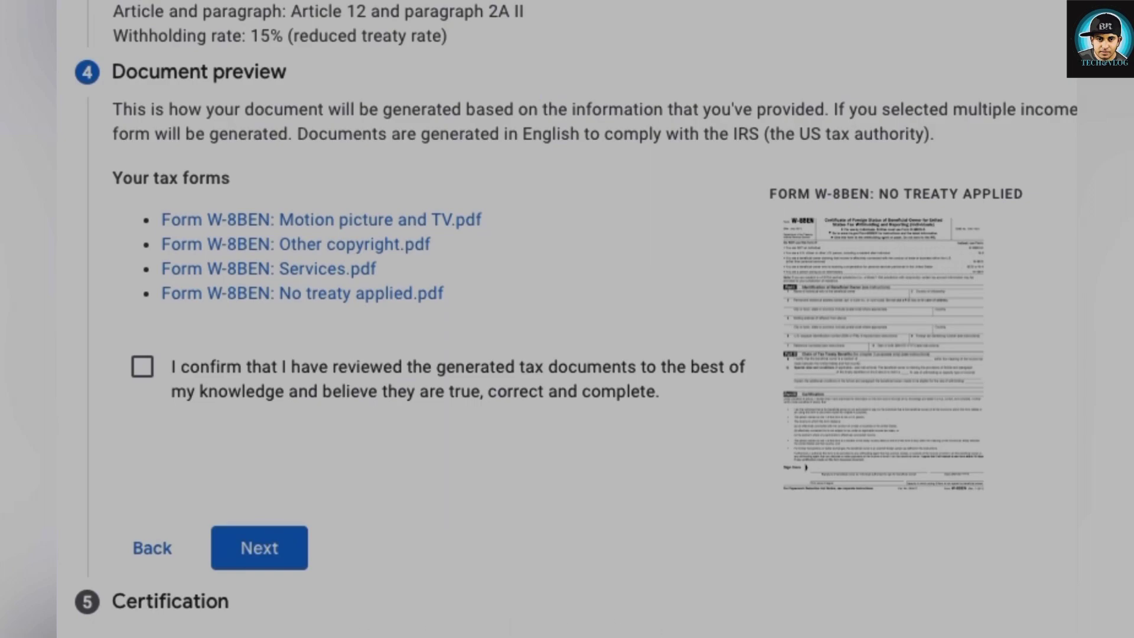
left_click(142, 369)
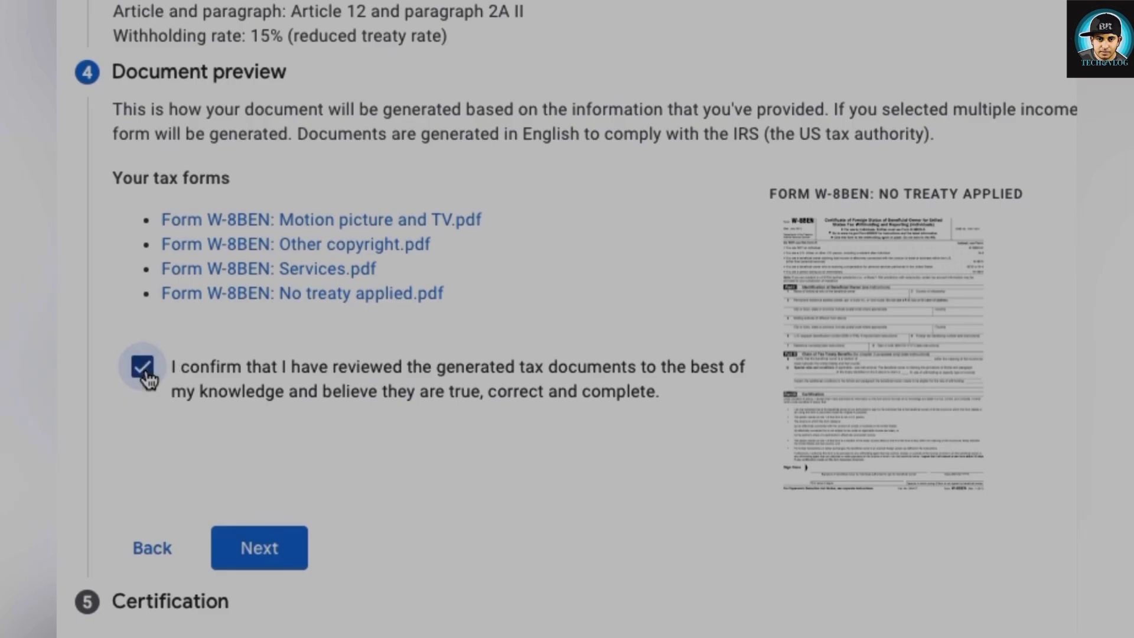
left_click(266, 555)
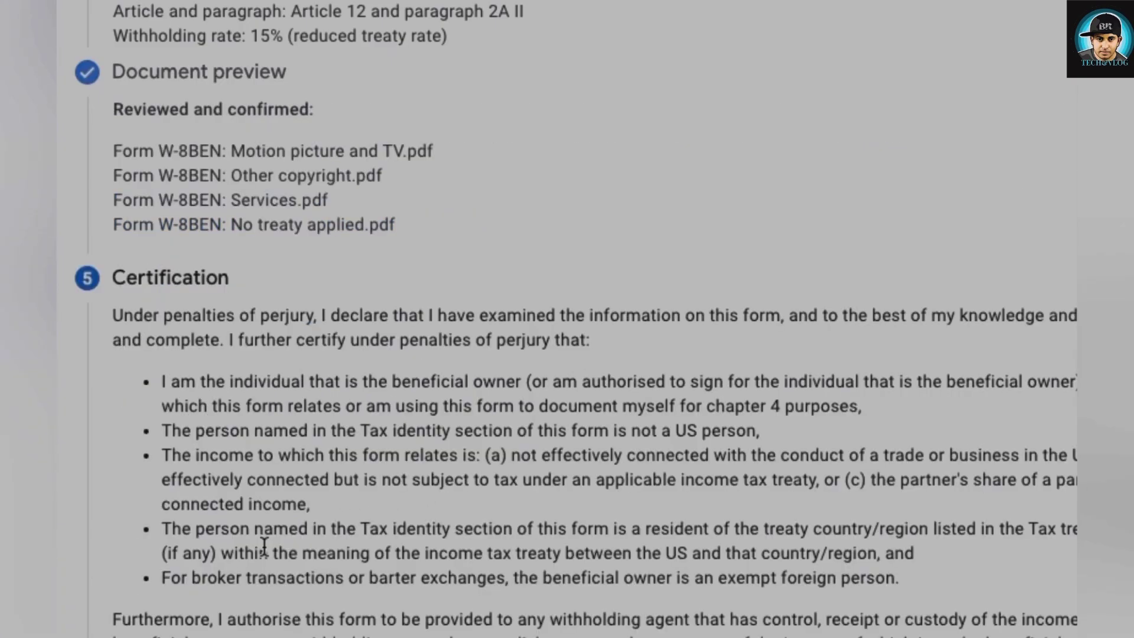
Step: Sign with the full legal name and confirm signing as the listed person on own behalf
scroll(567, 319, "down", 6)
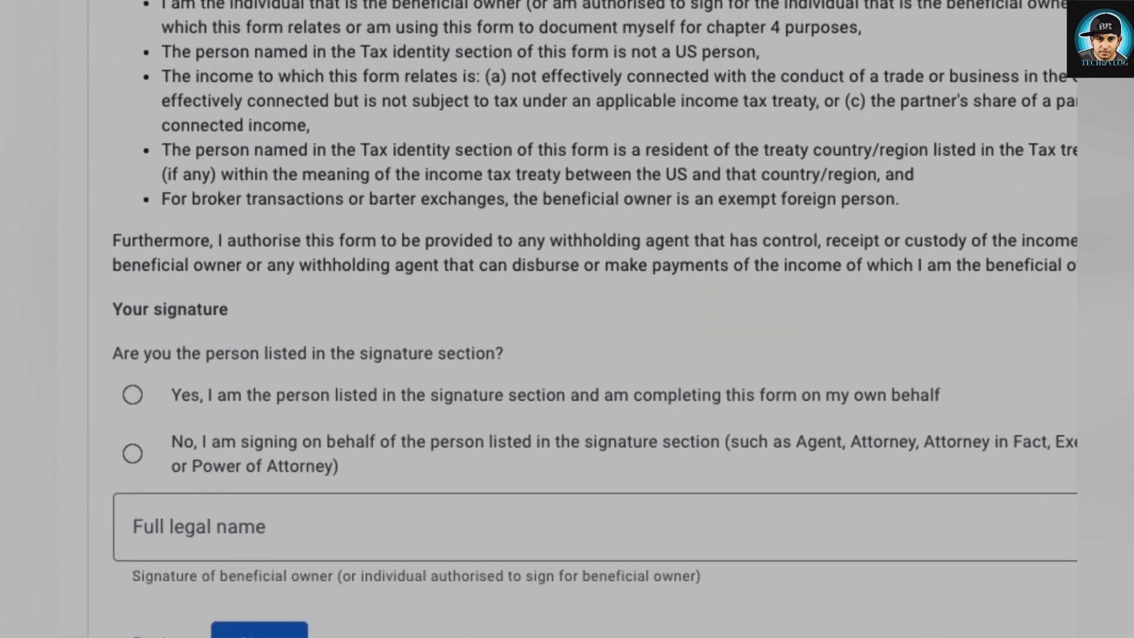
left_click(171, 428)
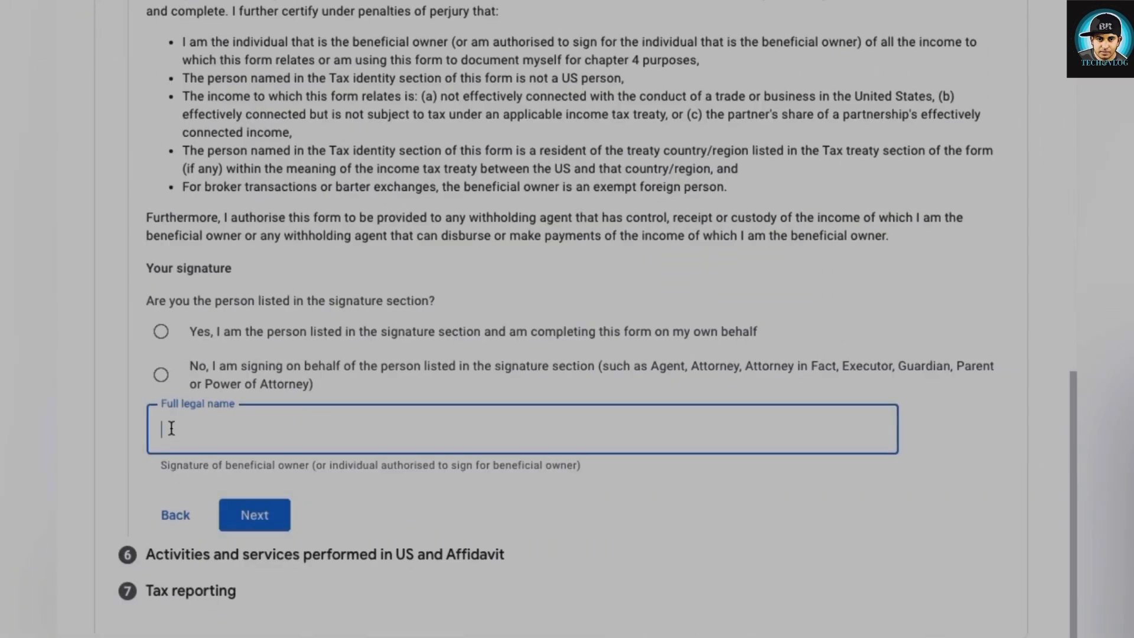
type("BYJU KUNNATH")
left_click(161, 331)
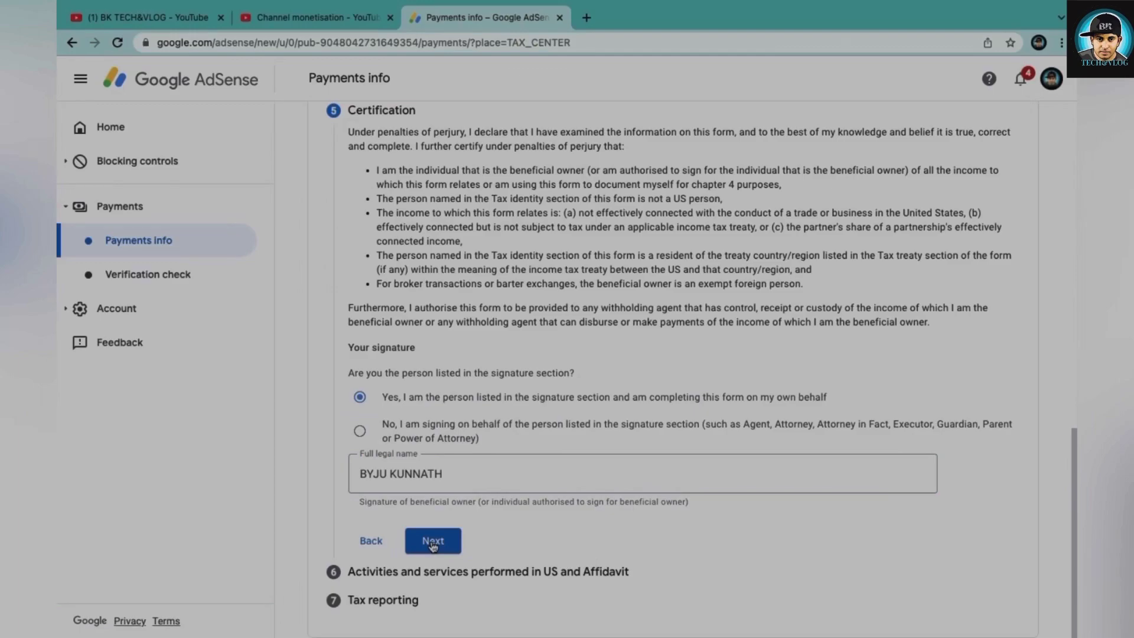
Step: Answer No to US activities, certify services are outside the US, and declare a new unpaid payments profile
left_click(255, 514)
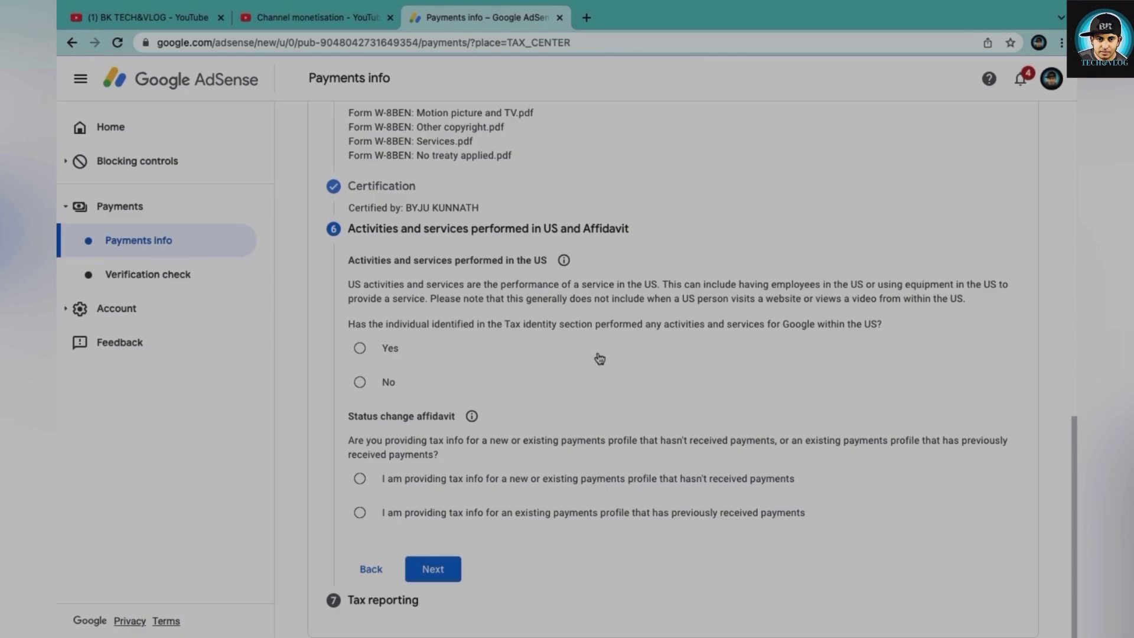
left_click(360, 383)
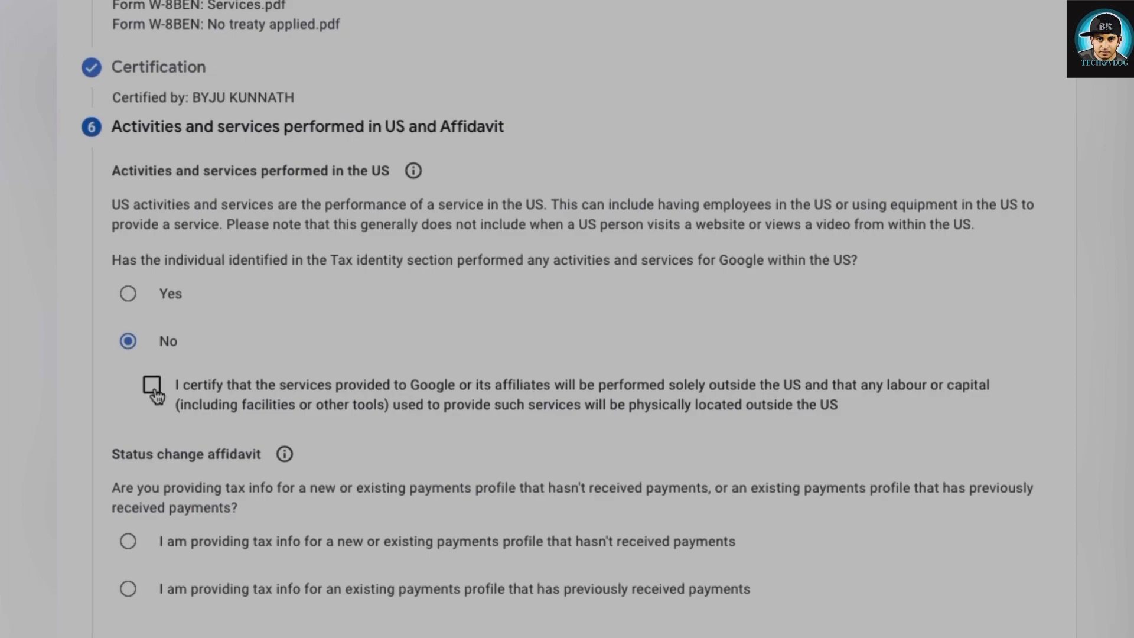
left_click(155, 396)
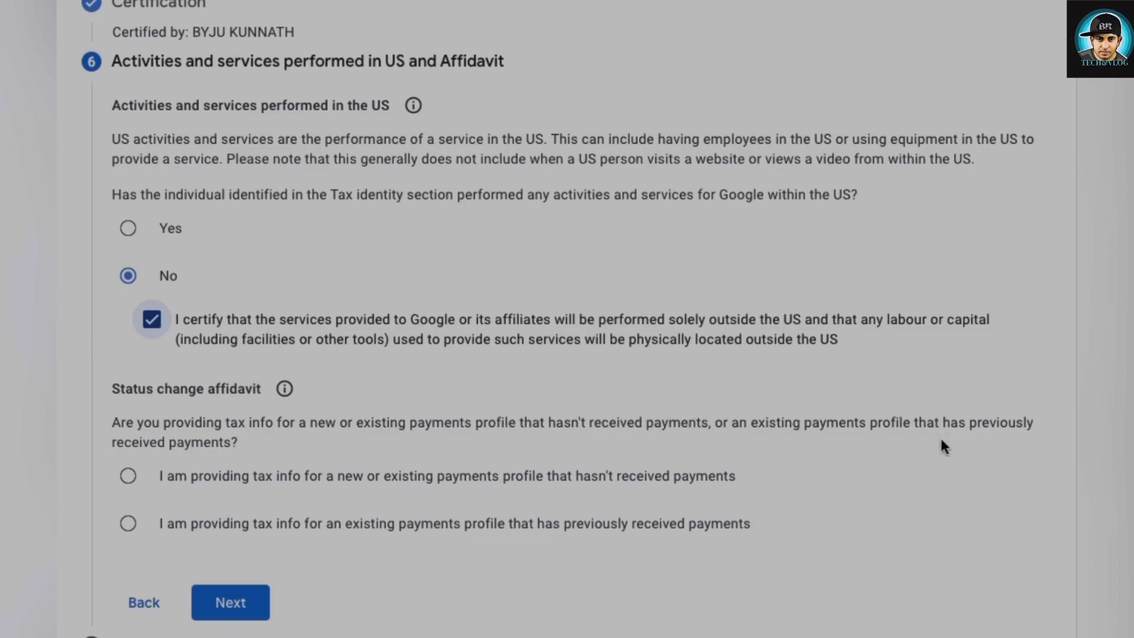
left_click(129, 477)
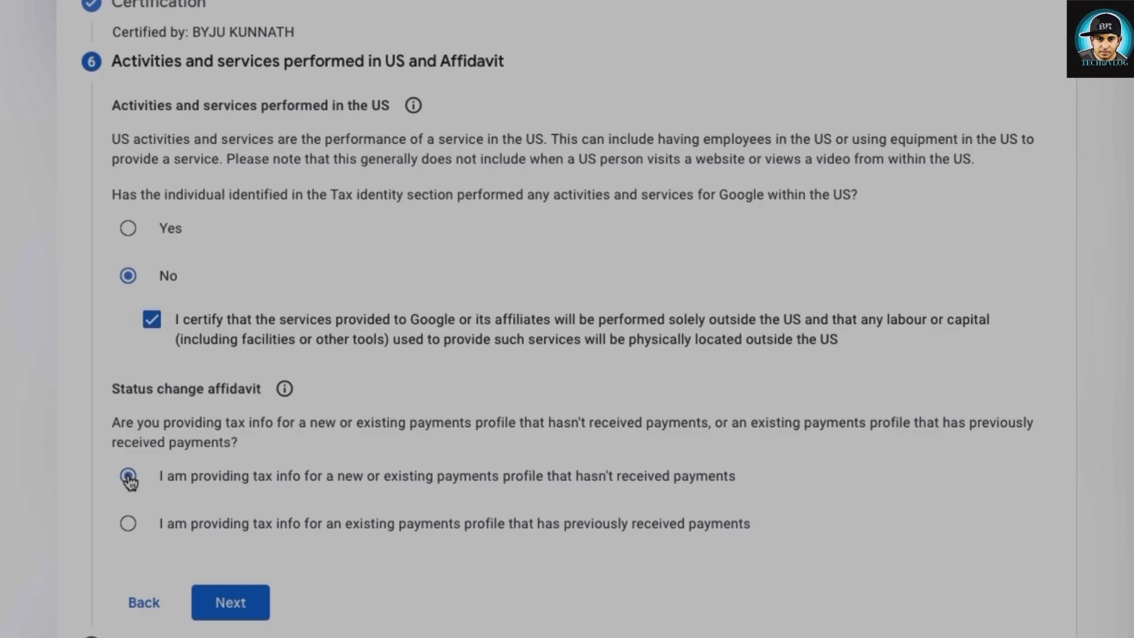
left_click(235, 604)
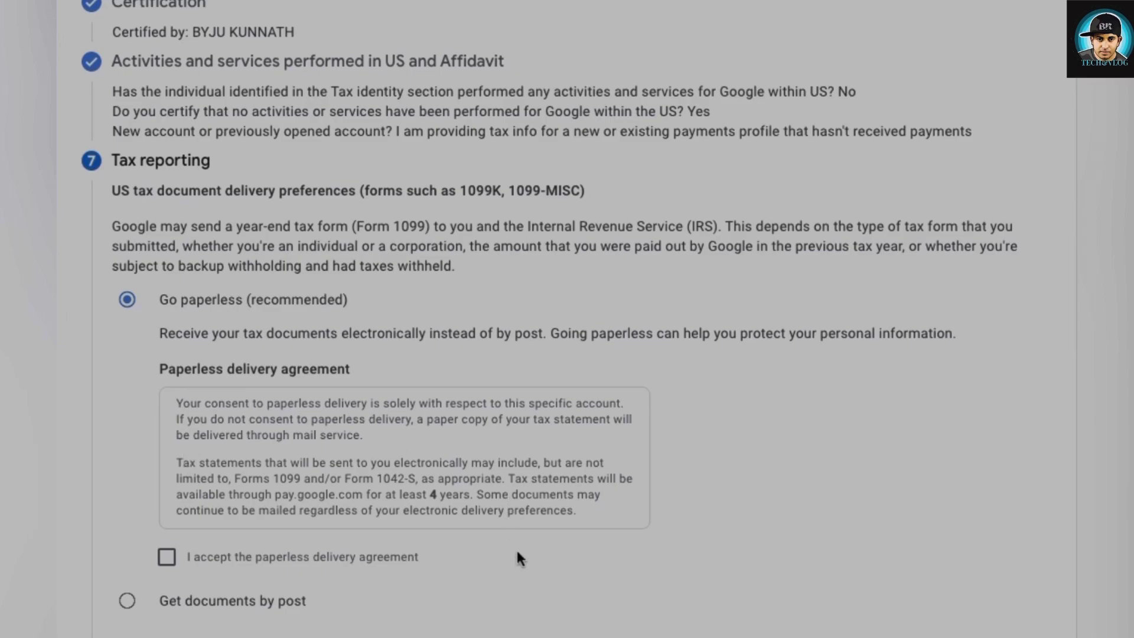
Step: Accept paperless delivery, choose tax documents by post, and submit the W-8 BEN tax information
left_click(168, 558)
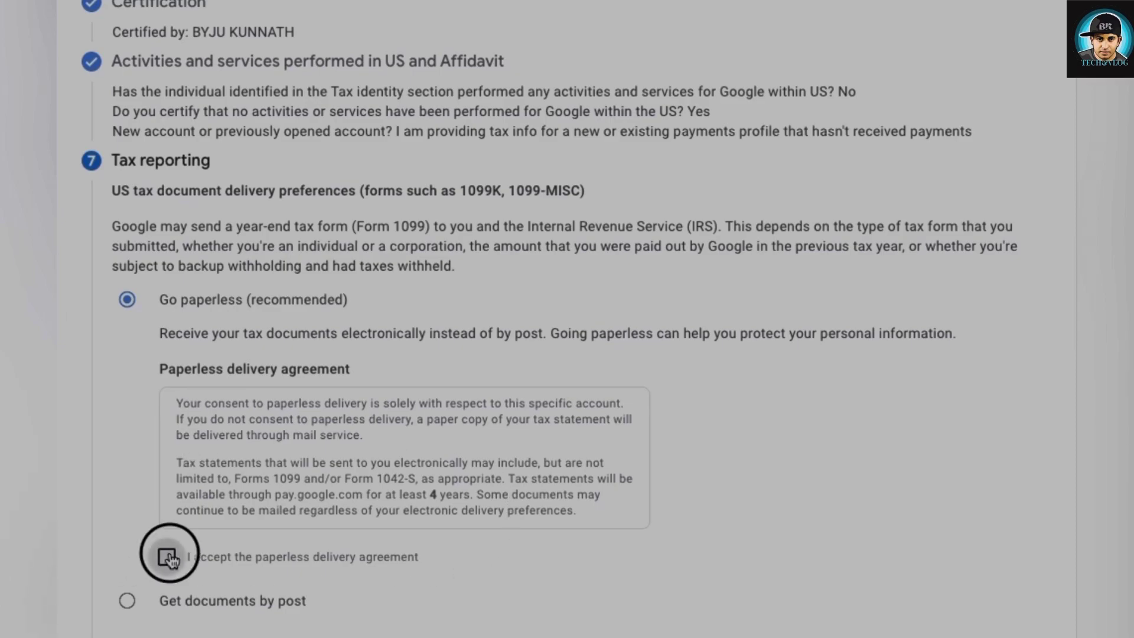
left_click(126, 600)
scroll(123, 598, "down", 2)
left_click(369, 572)
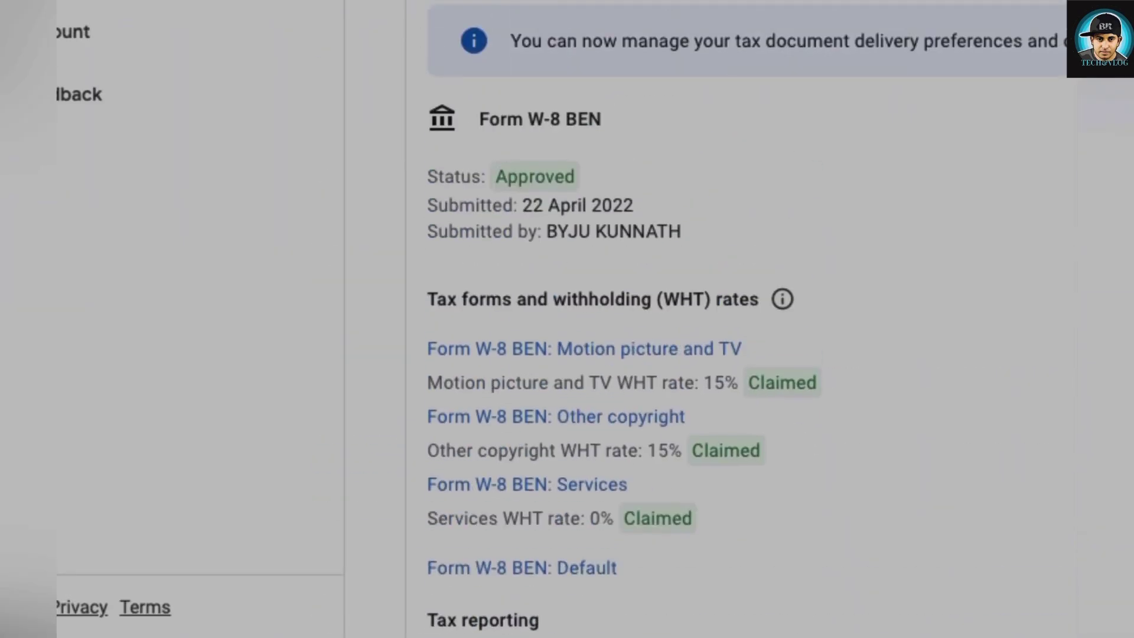
scroll(750, 319, "down", 1)
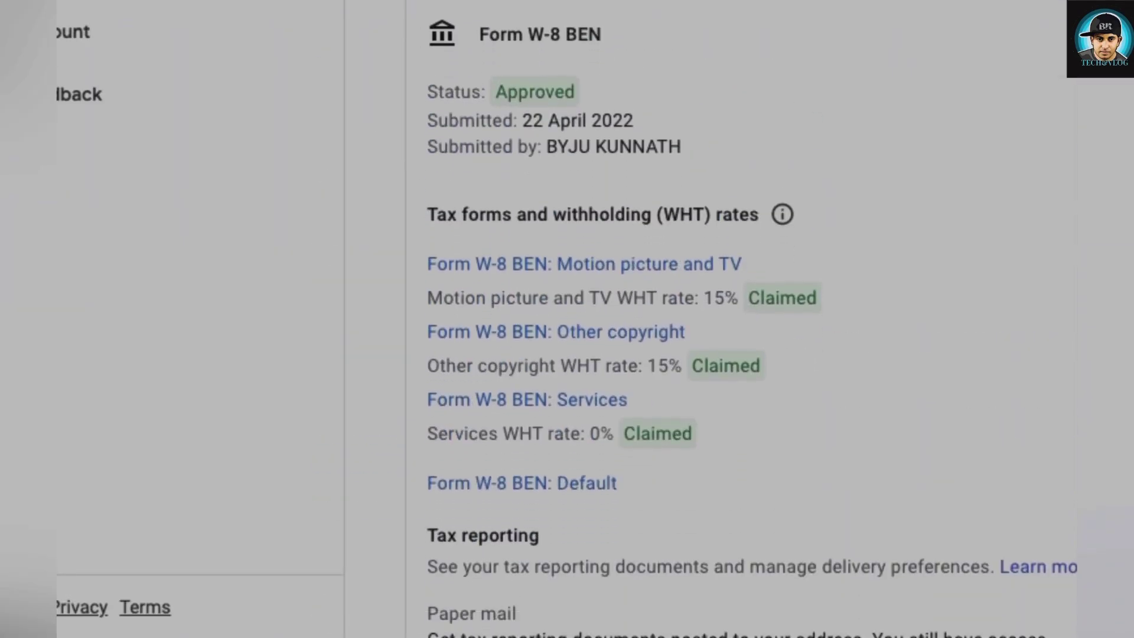
scroll(768, 319, "up", 3)
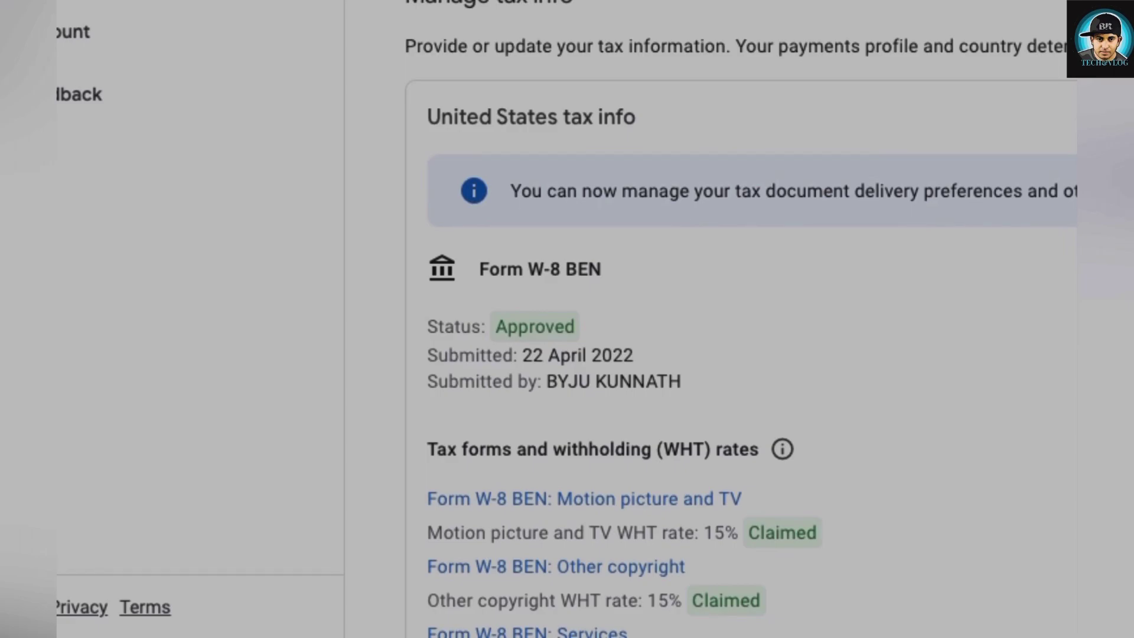
scroll(750, 319, "down", 8)
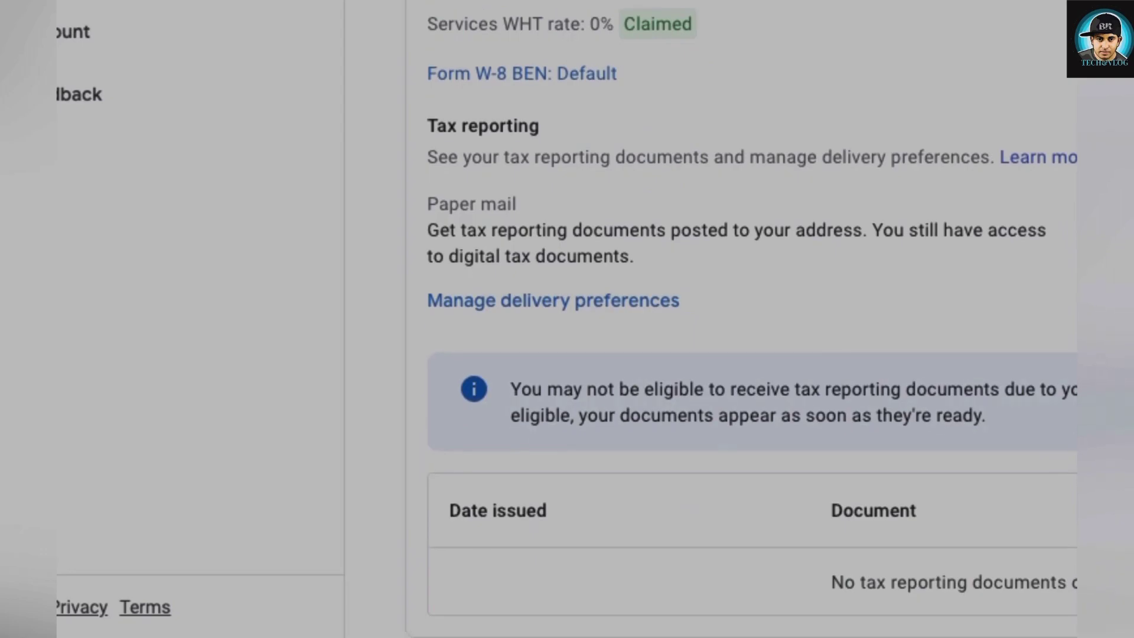
scroll(750, 319, "up", 8)
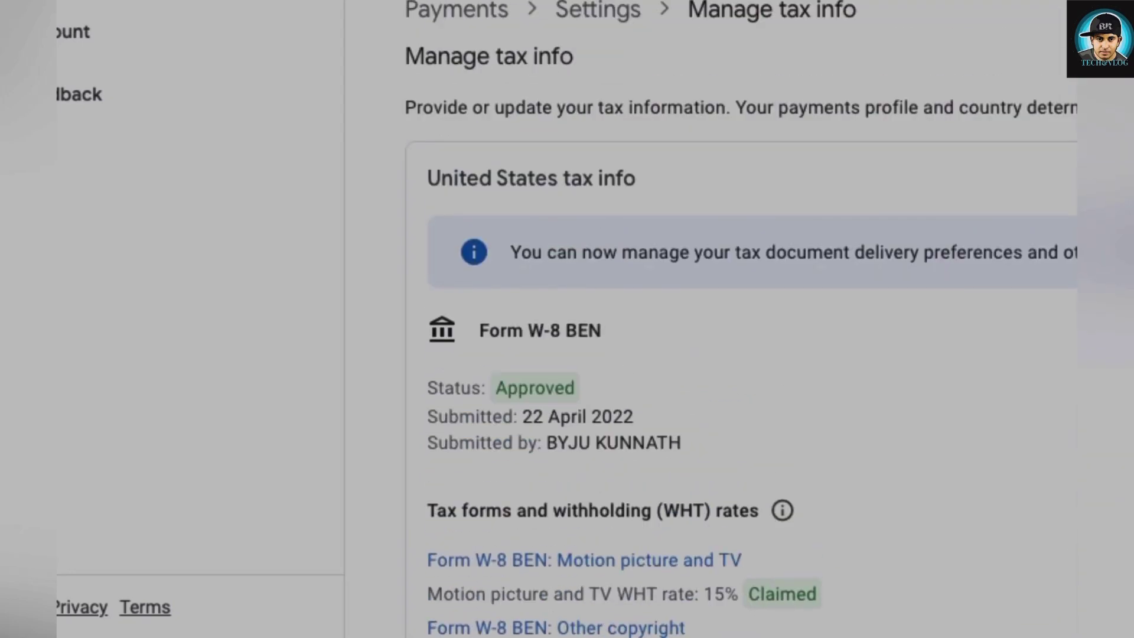
scroll(750, 319, "down", 1)
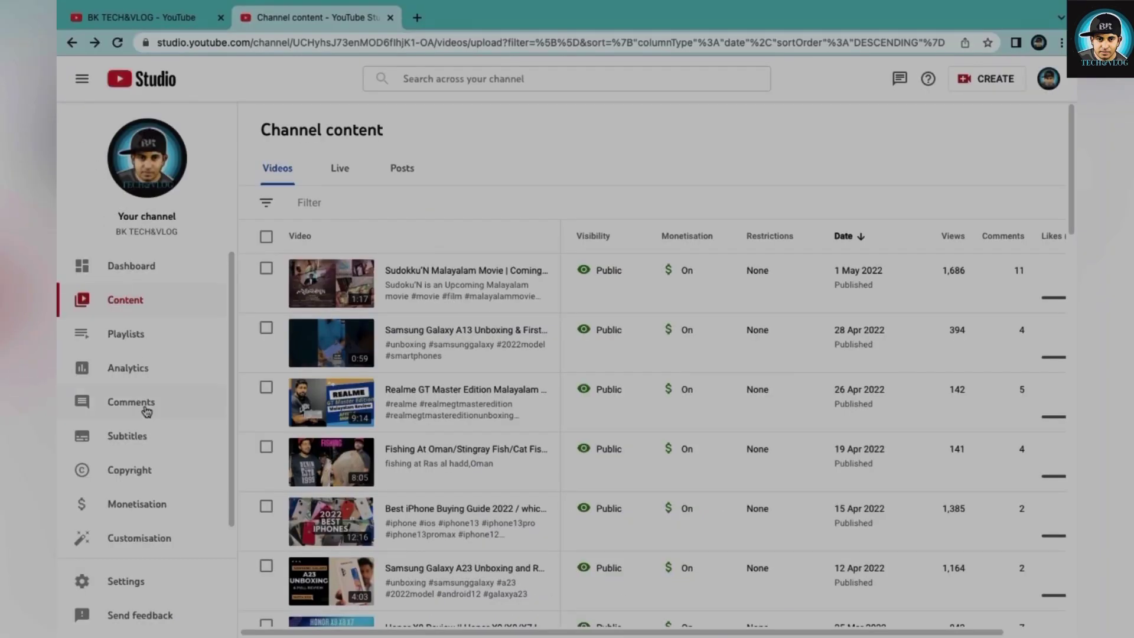
Step: From YouTube Studio's Monetisation page, continue payment setup via Complete in AdSense
left_click(131, 507)
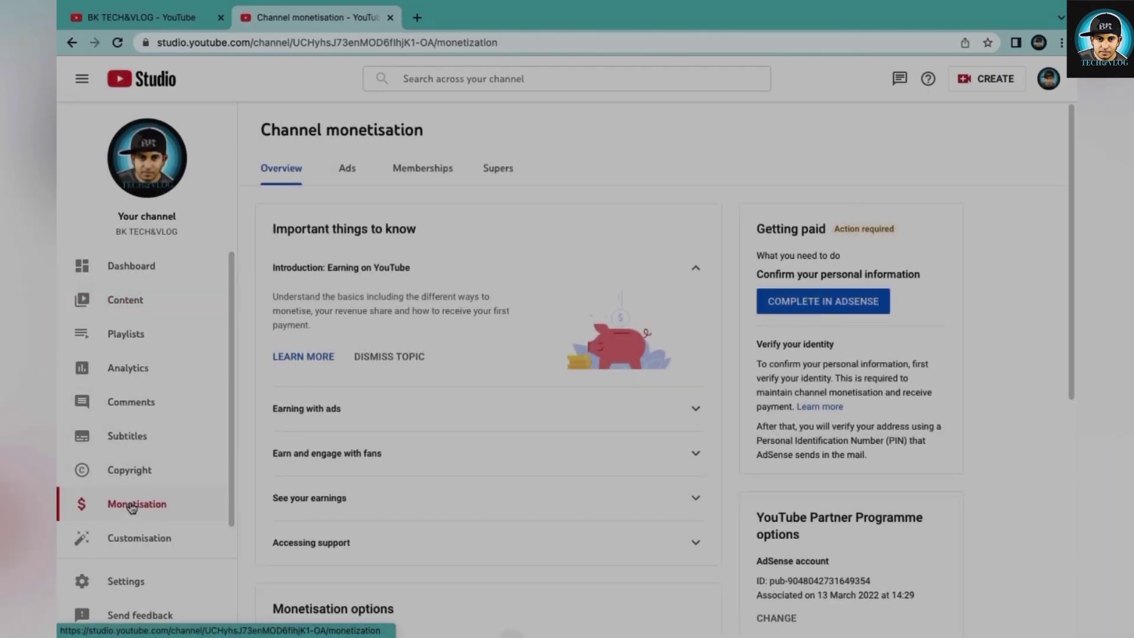
left_click(792, 311)
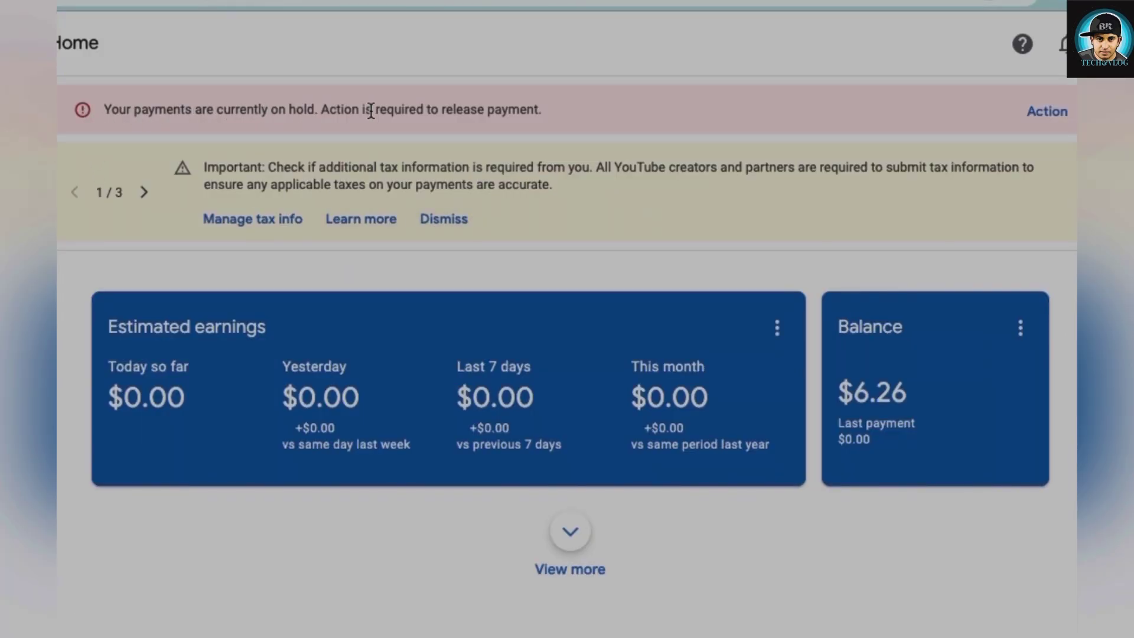
Step: Bring up the identity verification requirements from the payments-on-hold banner via Verify now
left_click(1046, 115)
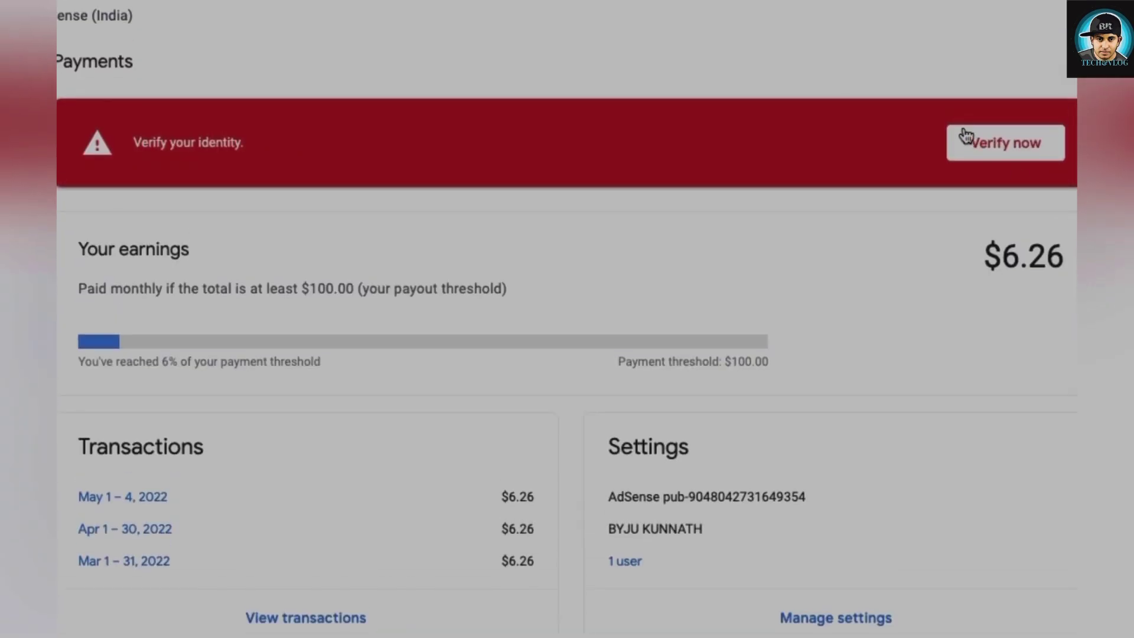
left_click(1013, 142)
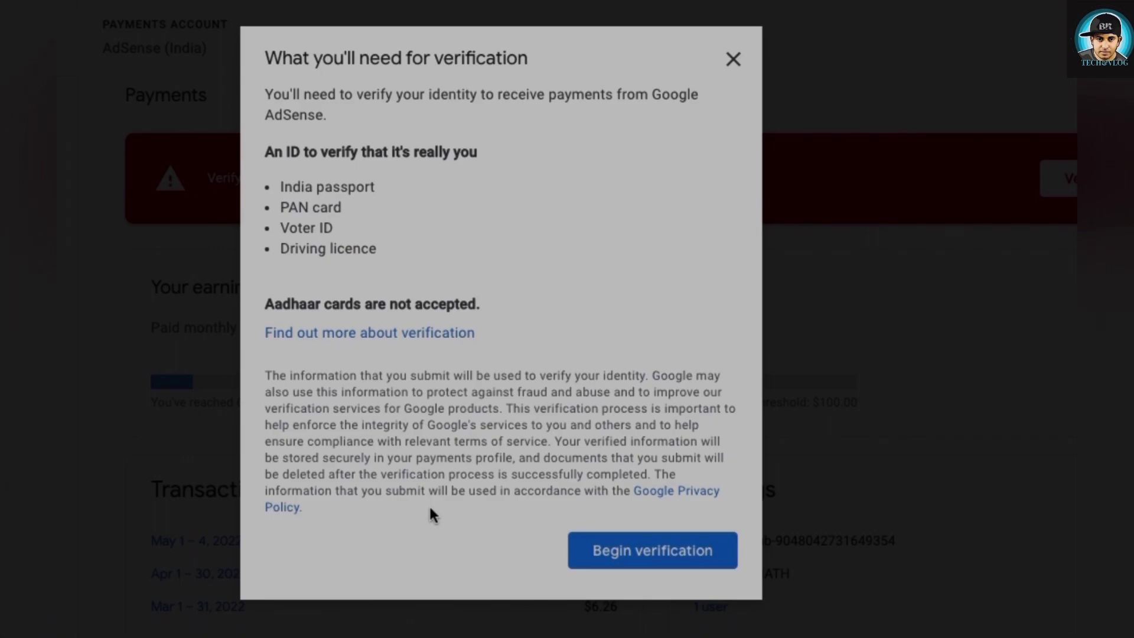
Step: Begin verification, autofill the account holder's legal name, and upload ID photo IMG_3508.JPG
left_click(660, 562)
left_click(331, 195)
type("B")
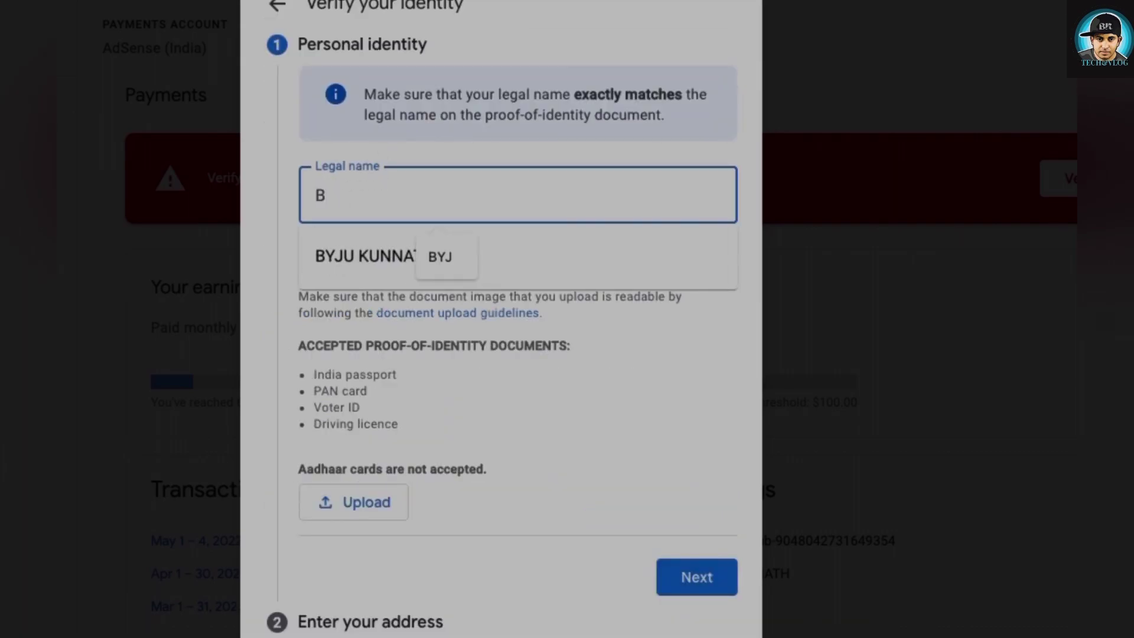
left_click(357, 259)
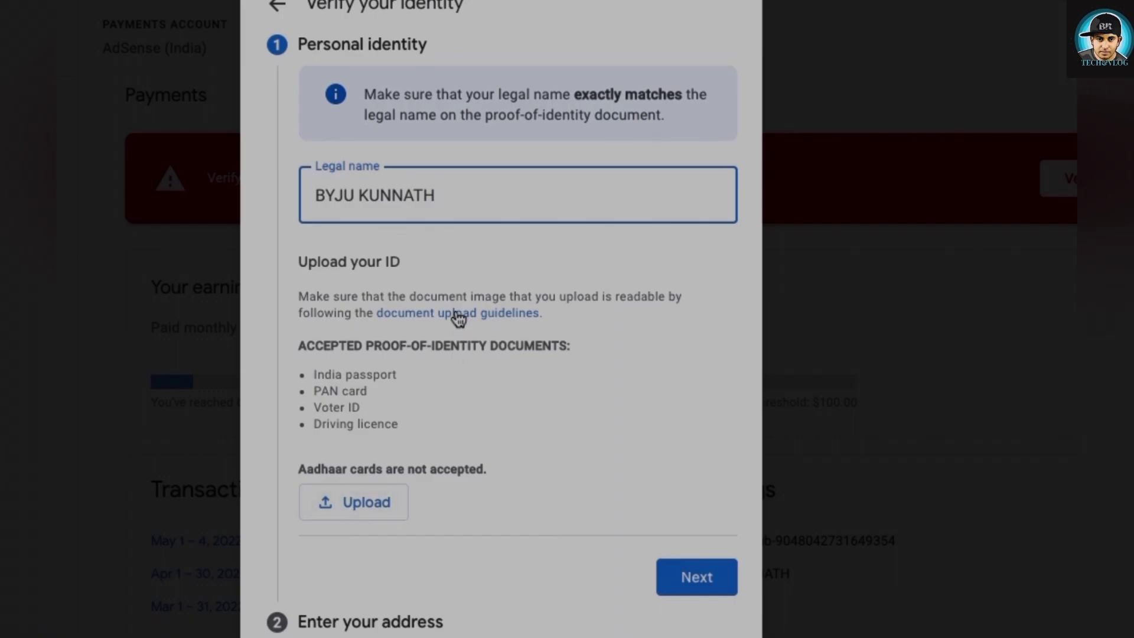
left_click(364, 503)
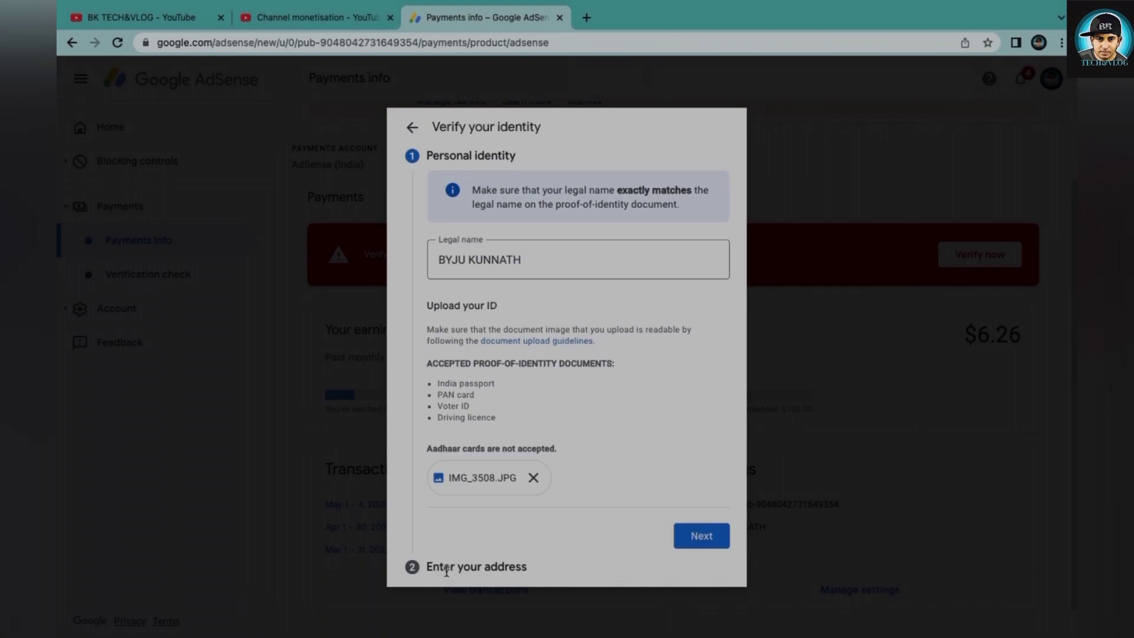
Step: Submit the verification with the suggested address and Kerala as the state
left_click(703, 539)
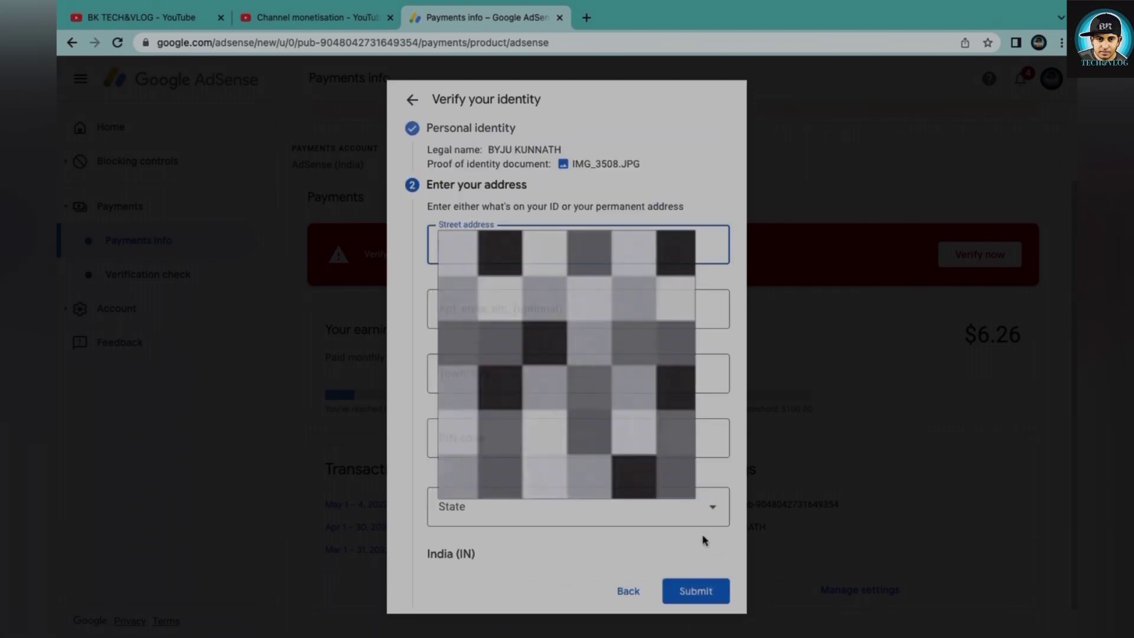
left_click(579, 290)
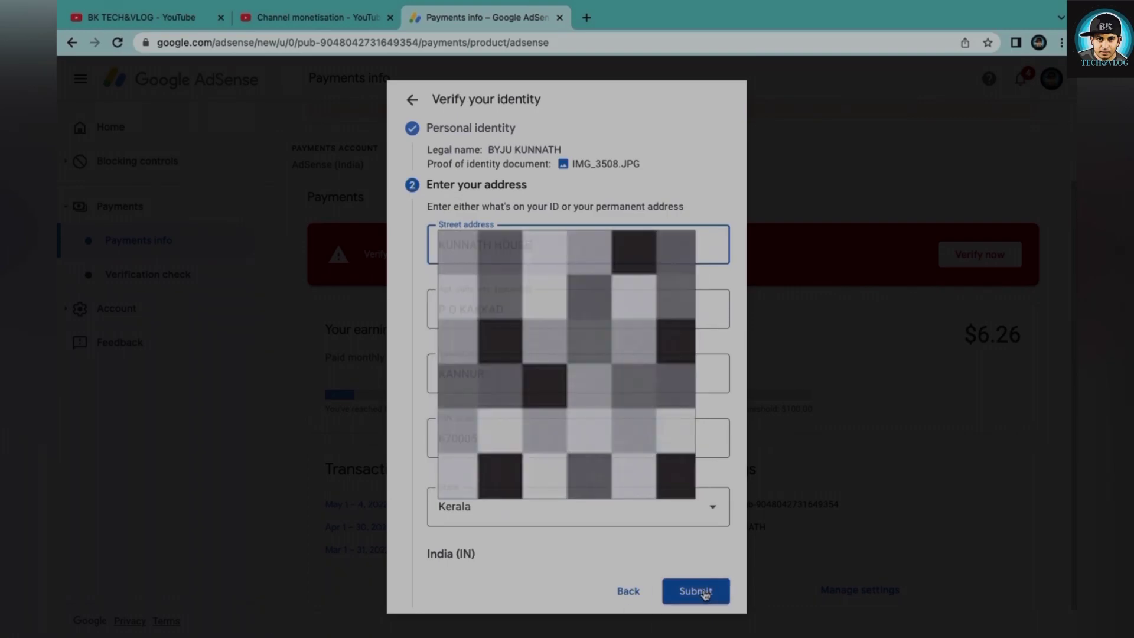
left_click(705, 592)
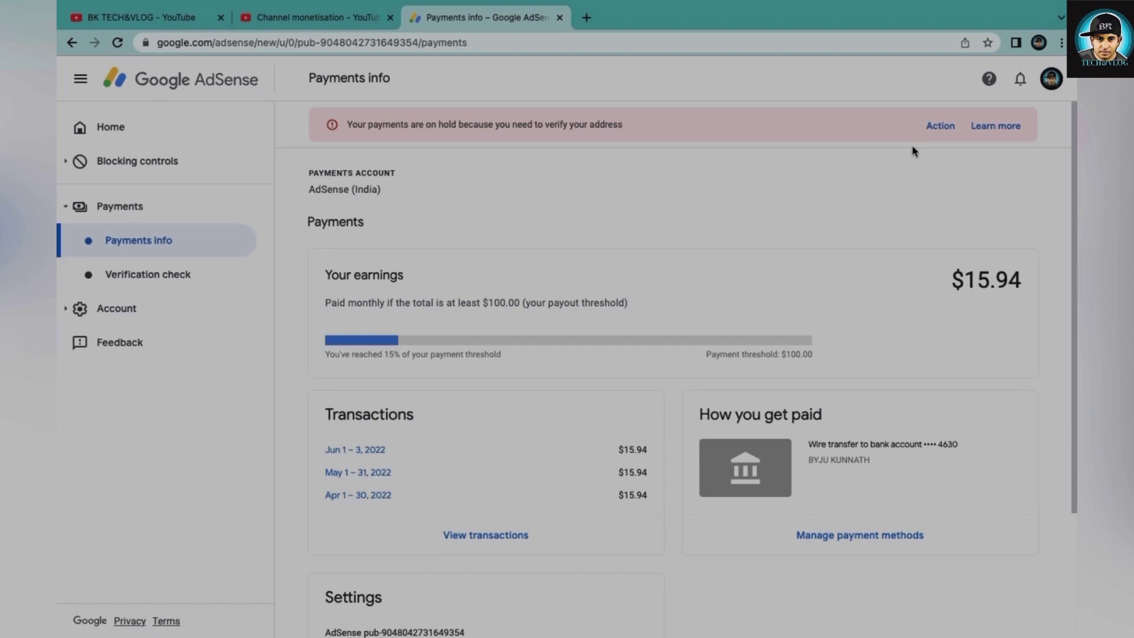
Step: Check the verification status: identity Completed, address awaiting the mailed 6-digit PIN
left_click(941, 126)
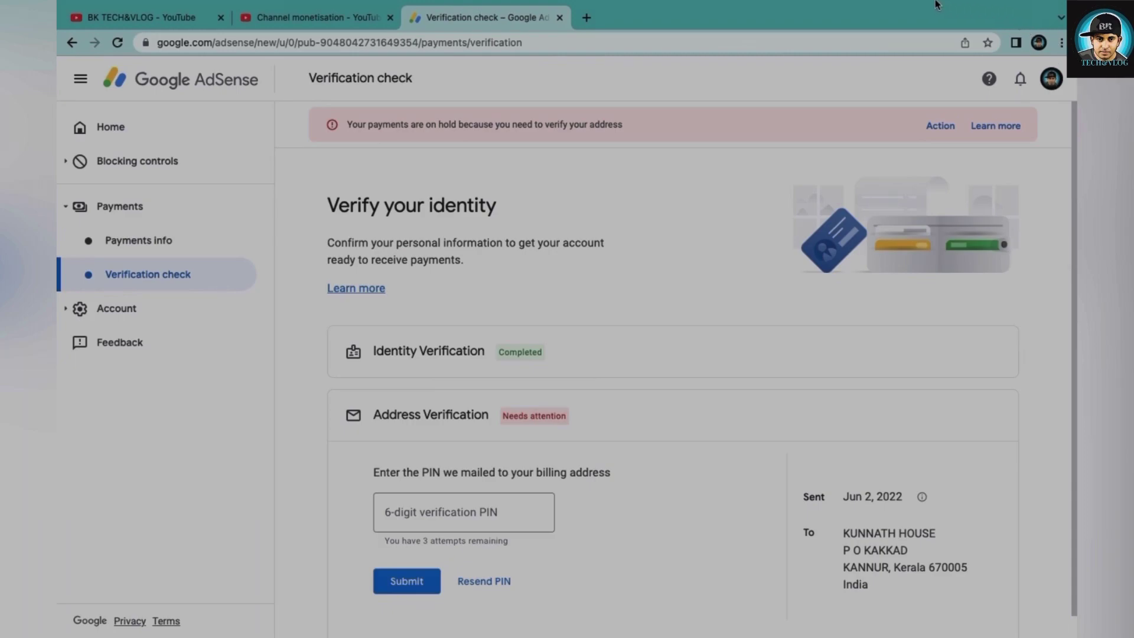
mouse_move(935, 5)
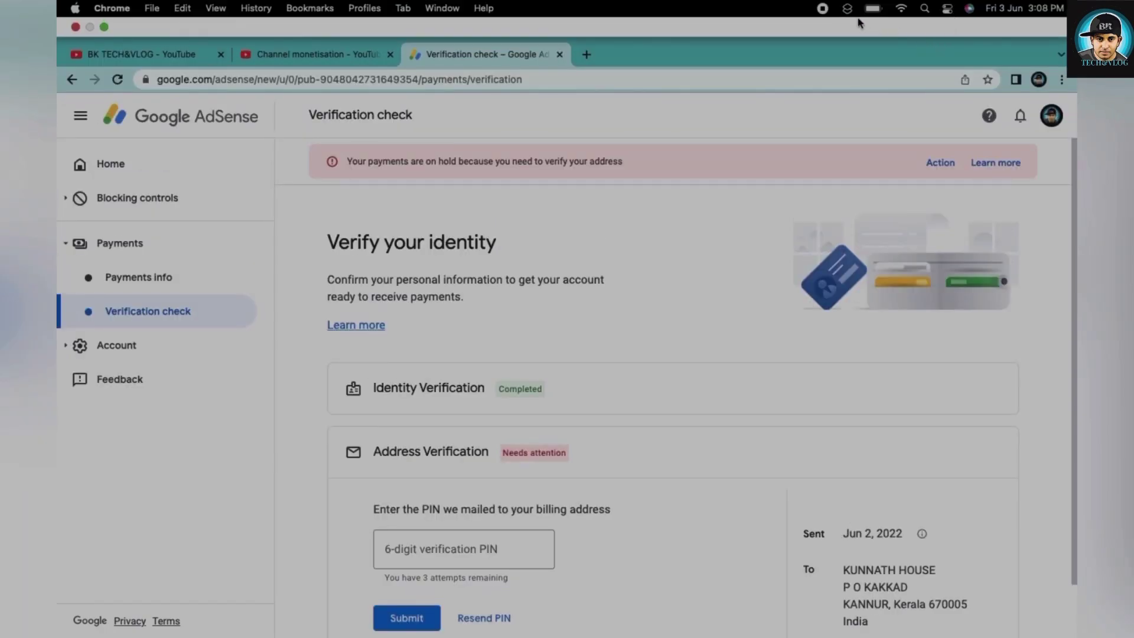